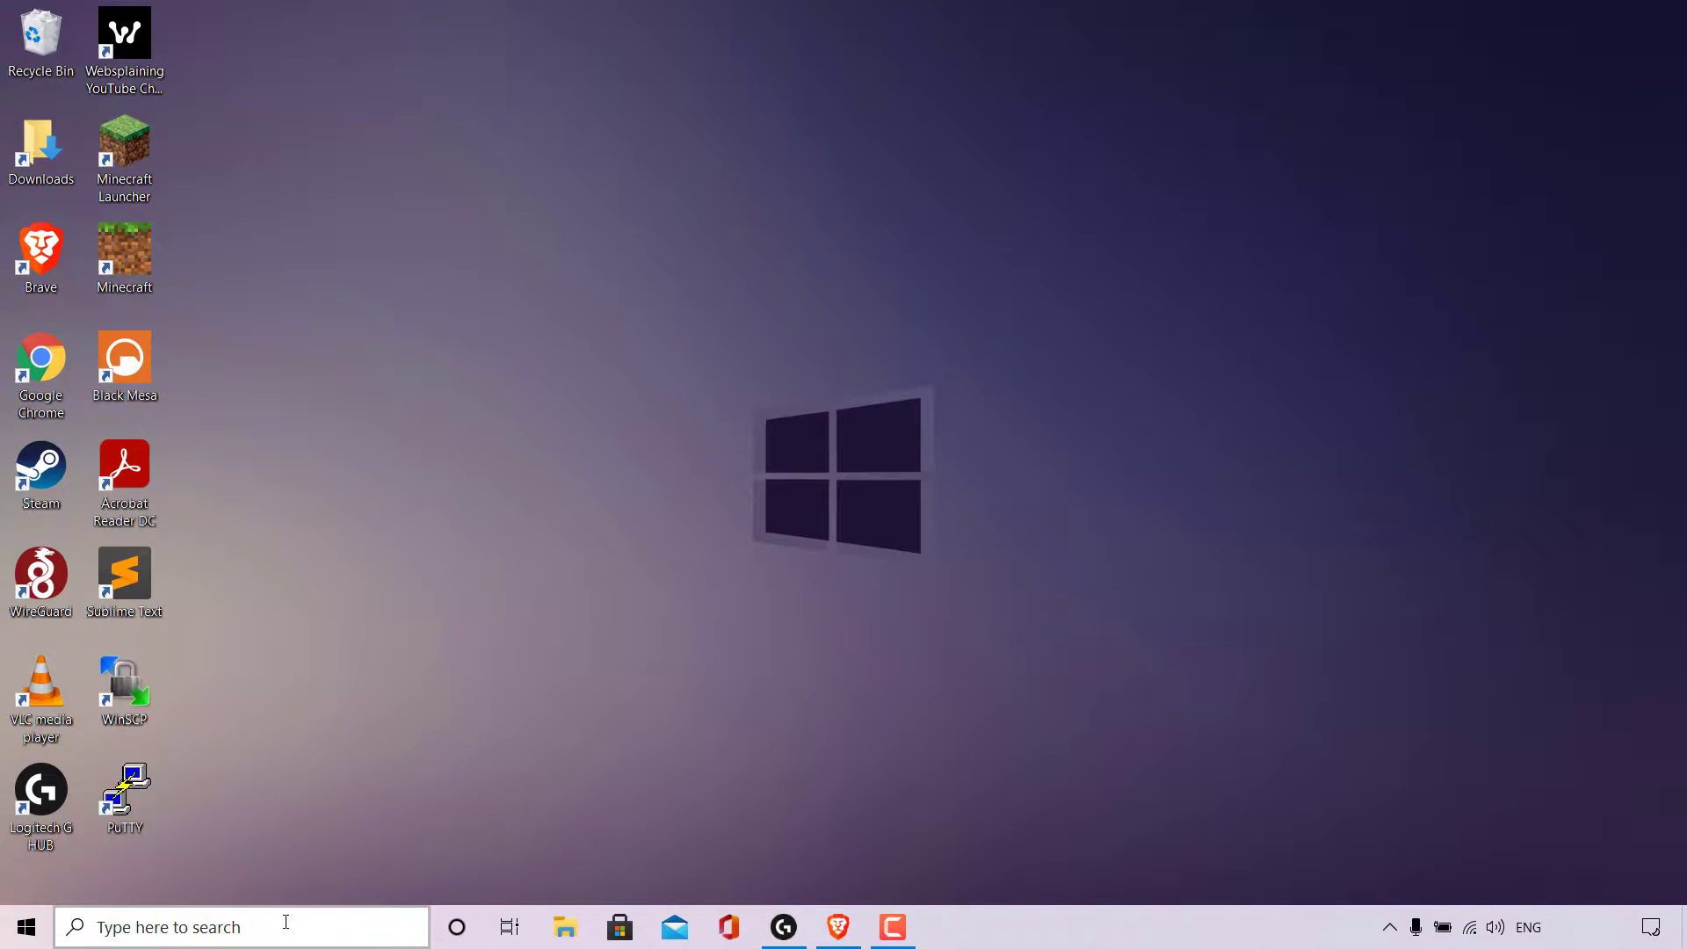
# Search Windows for 'task manager' and launch Task Manager from the best match.
pyautogui.click(286, 921)
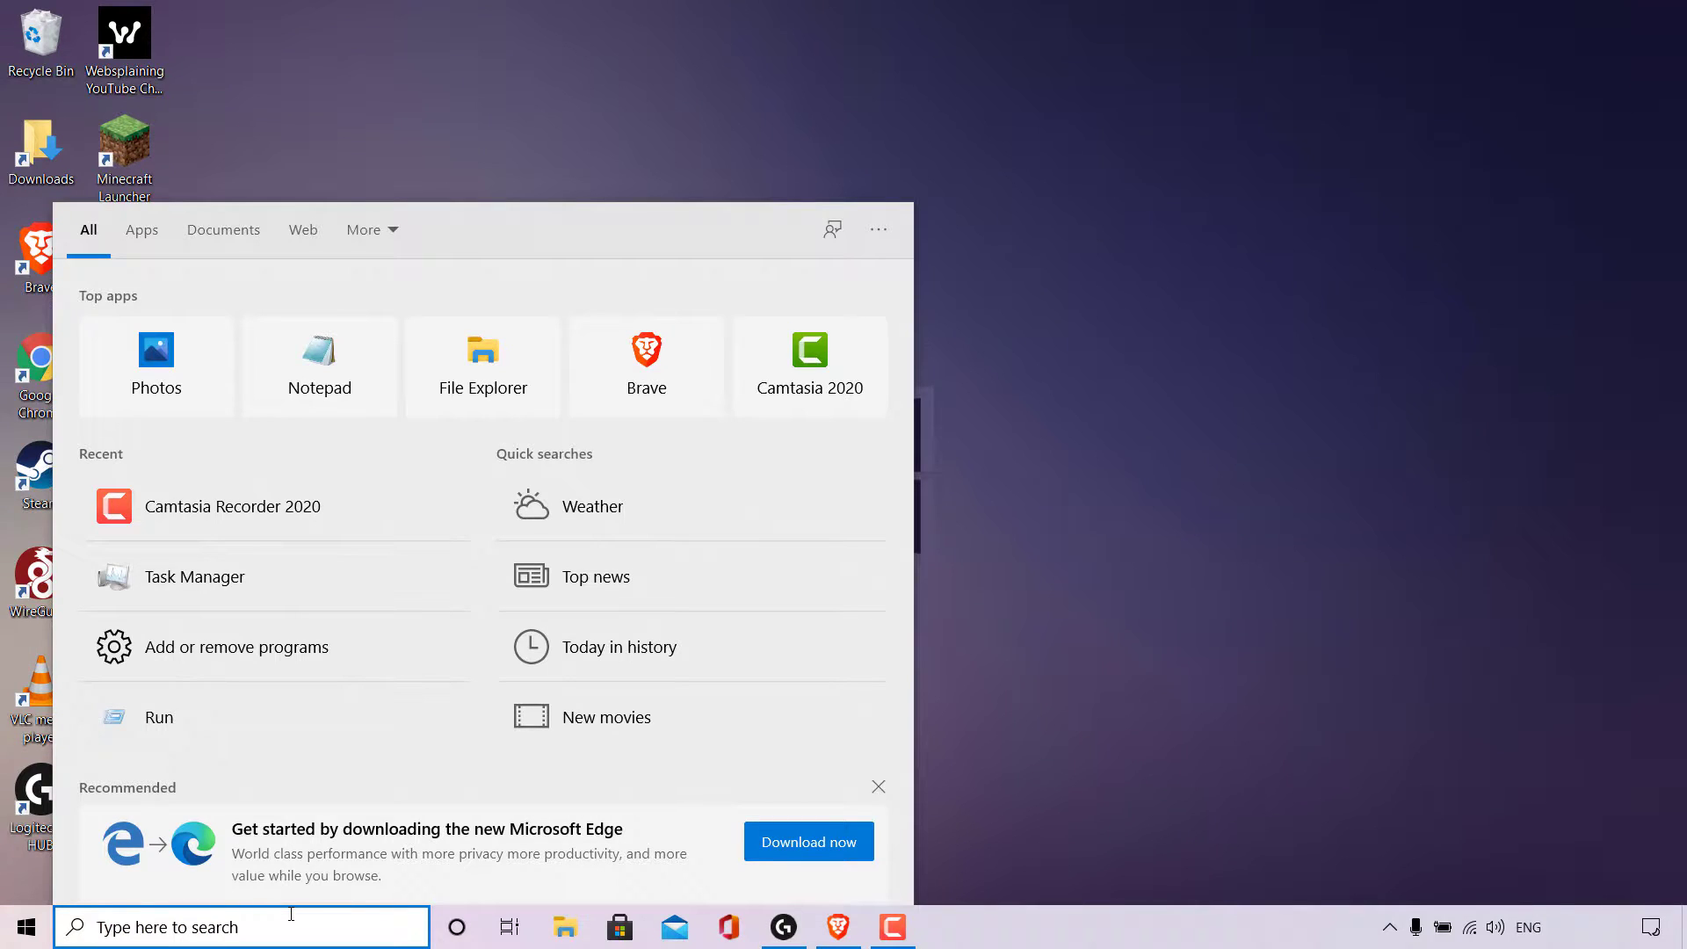
pyautogui.write('task manager')
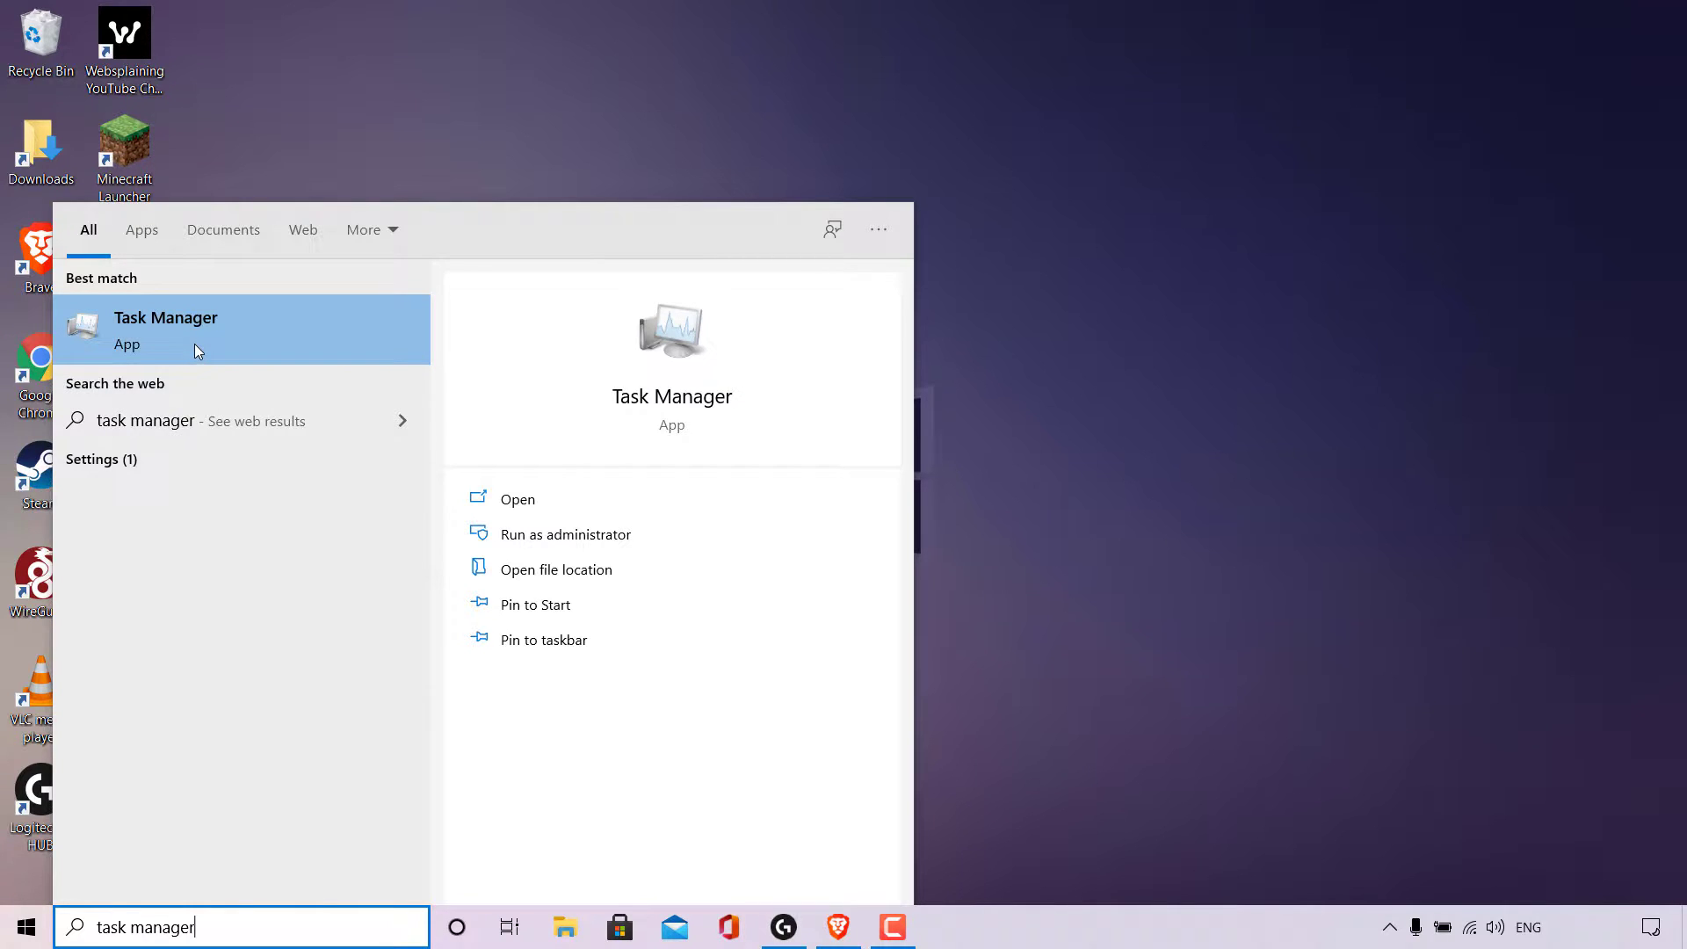
pyautogui.click(644, 516)
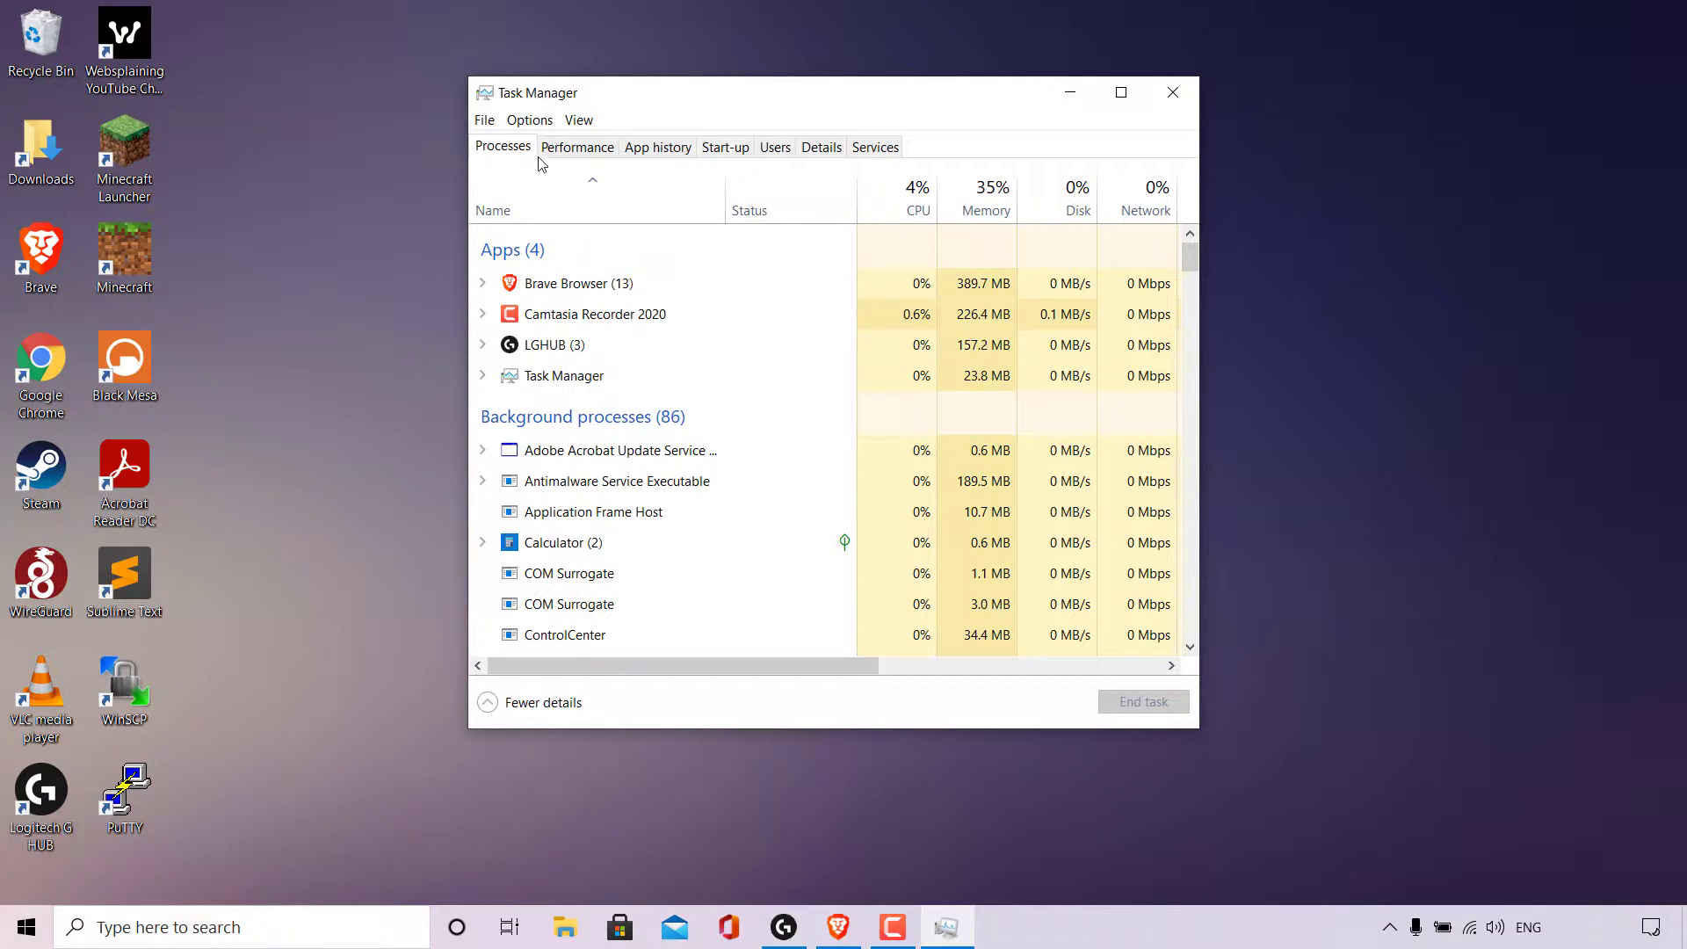
# Check the RTX 2070 with Max-Q Design driver version under Performance > GPU 1, then close Task Manager.
pyautogui.click(606, 149)
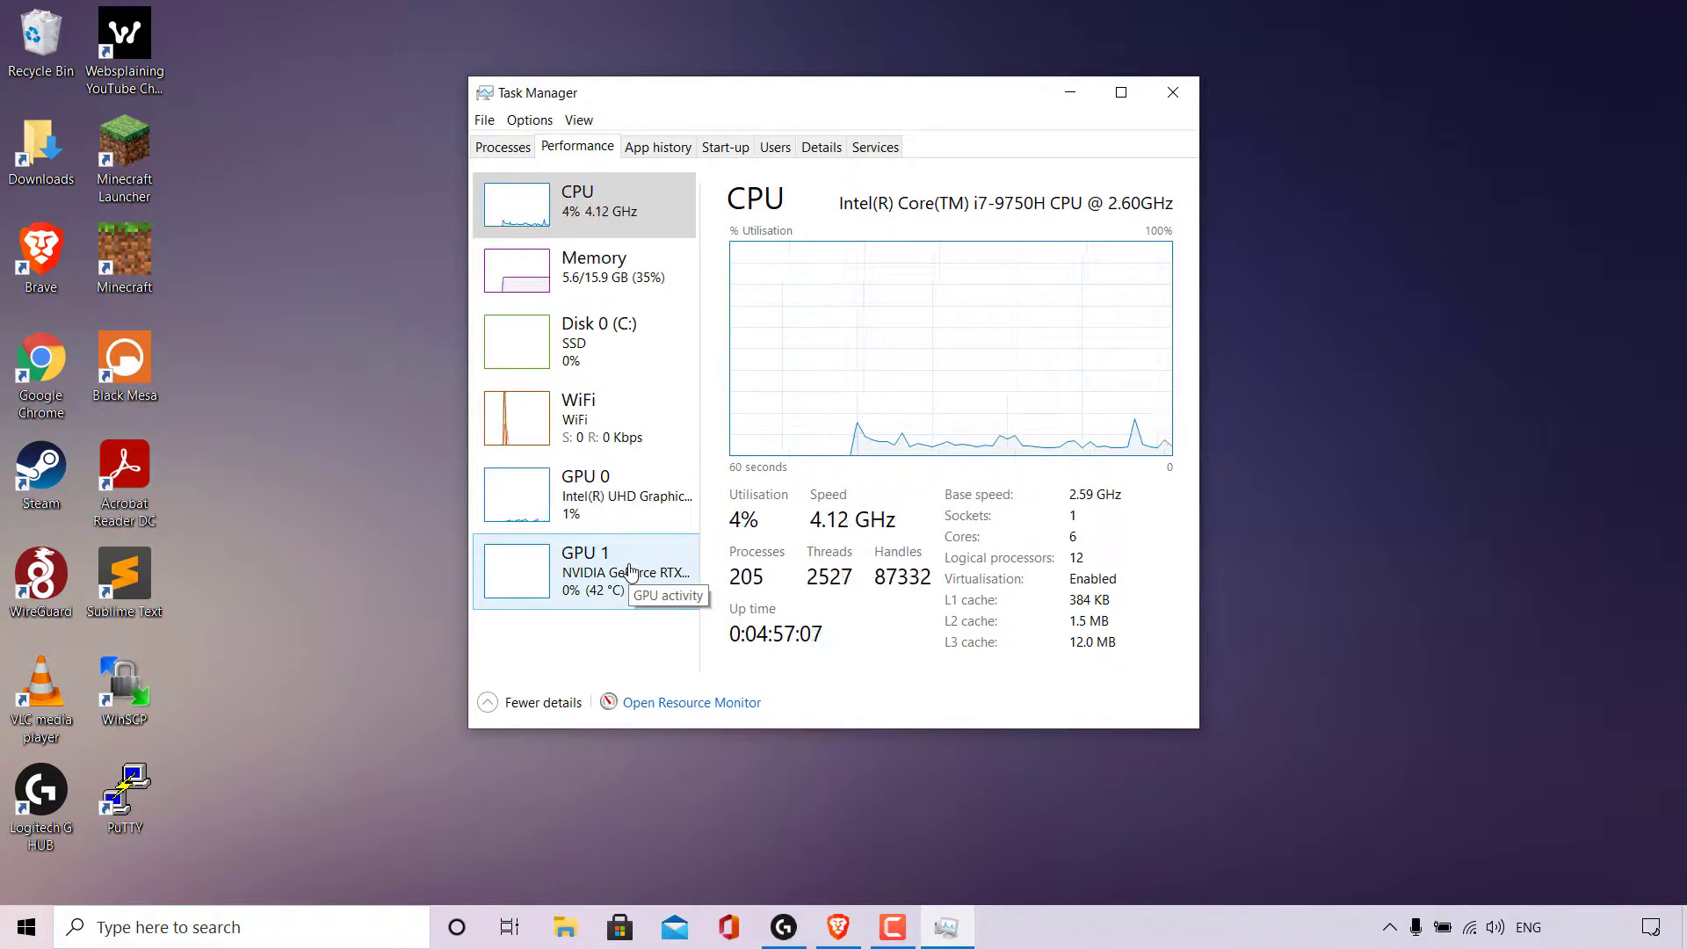
pyautogui.click(630, 571)
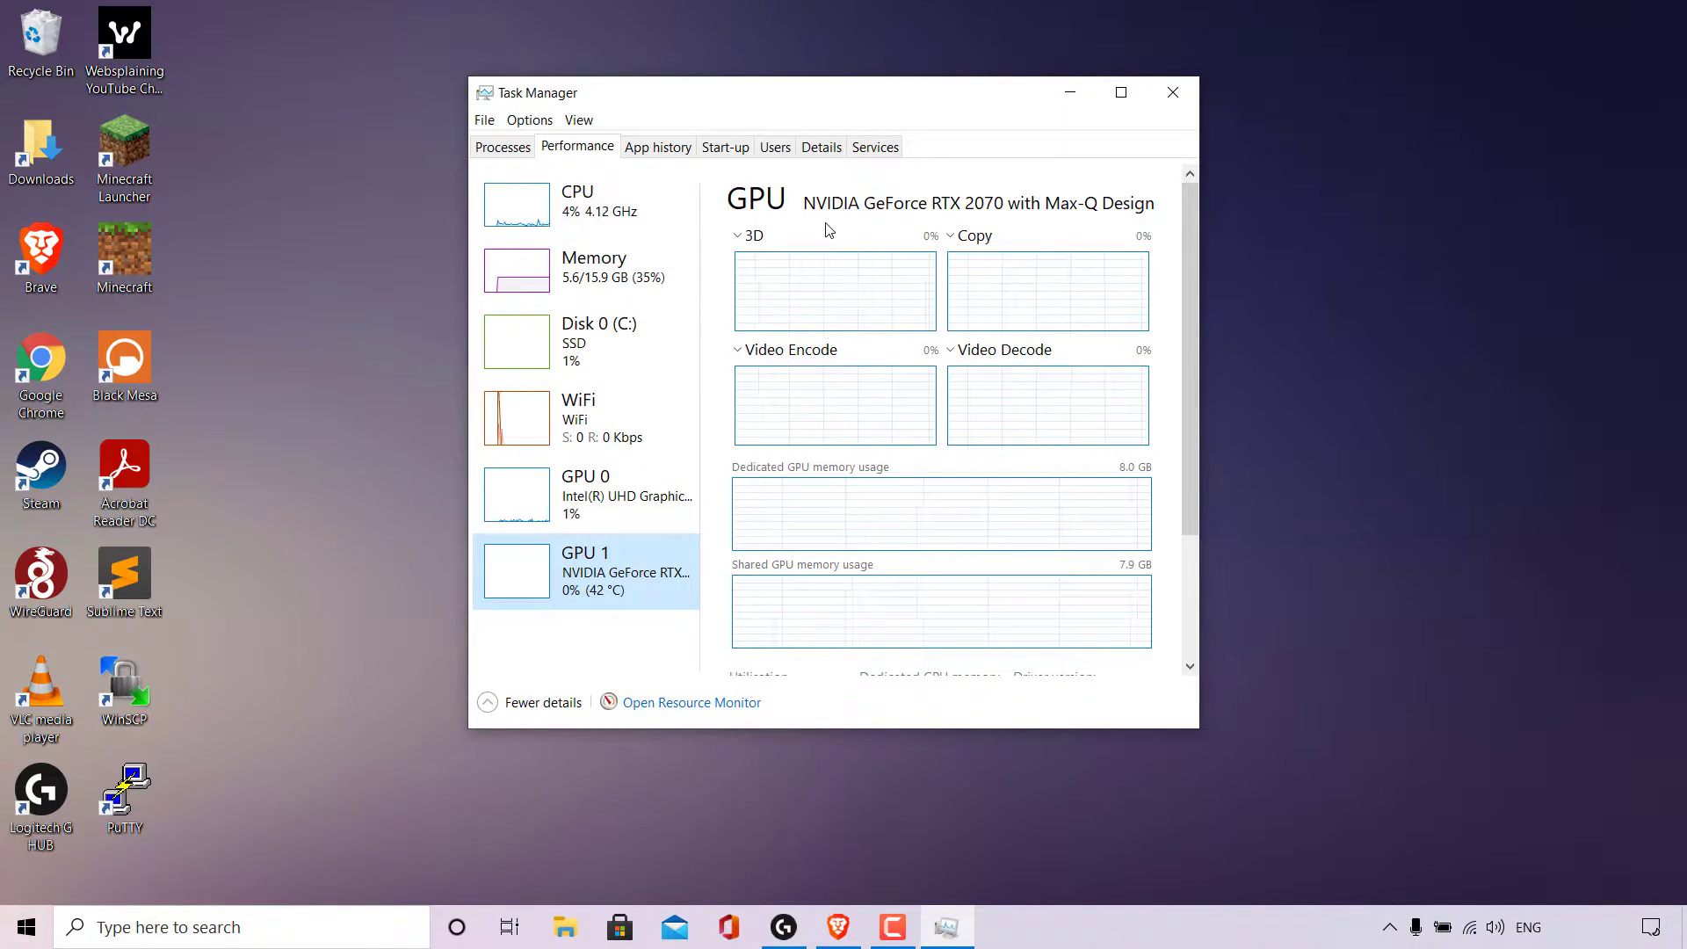
pyautogui.click(1121, 92)
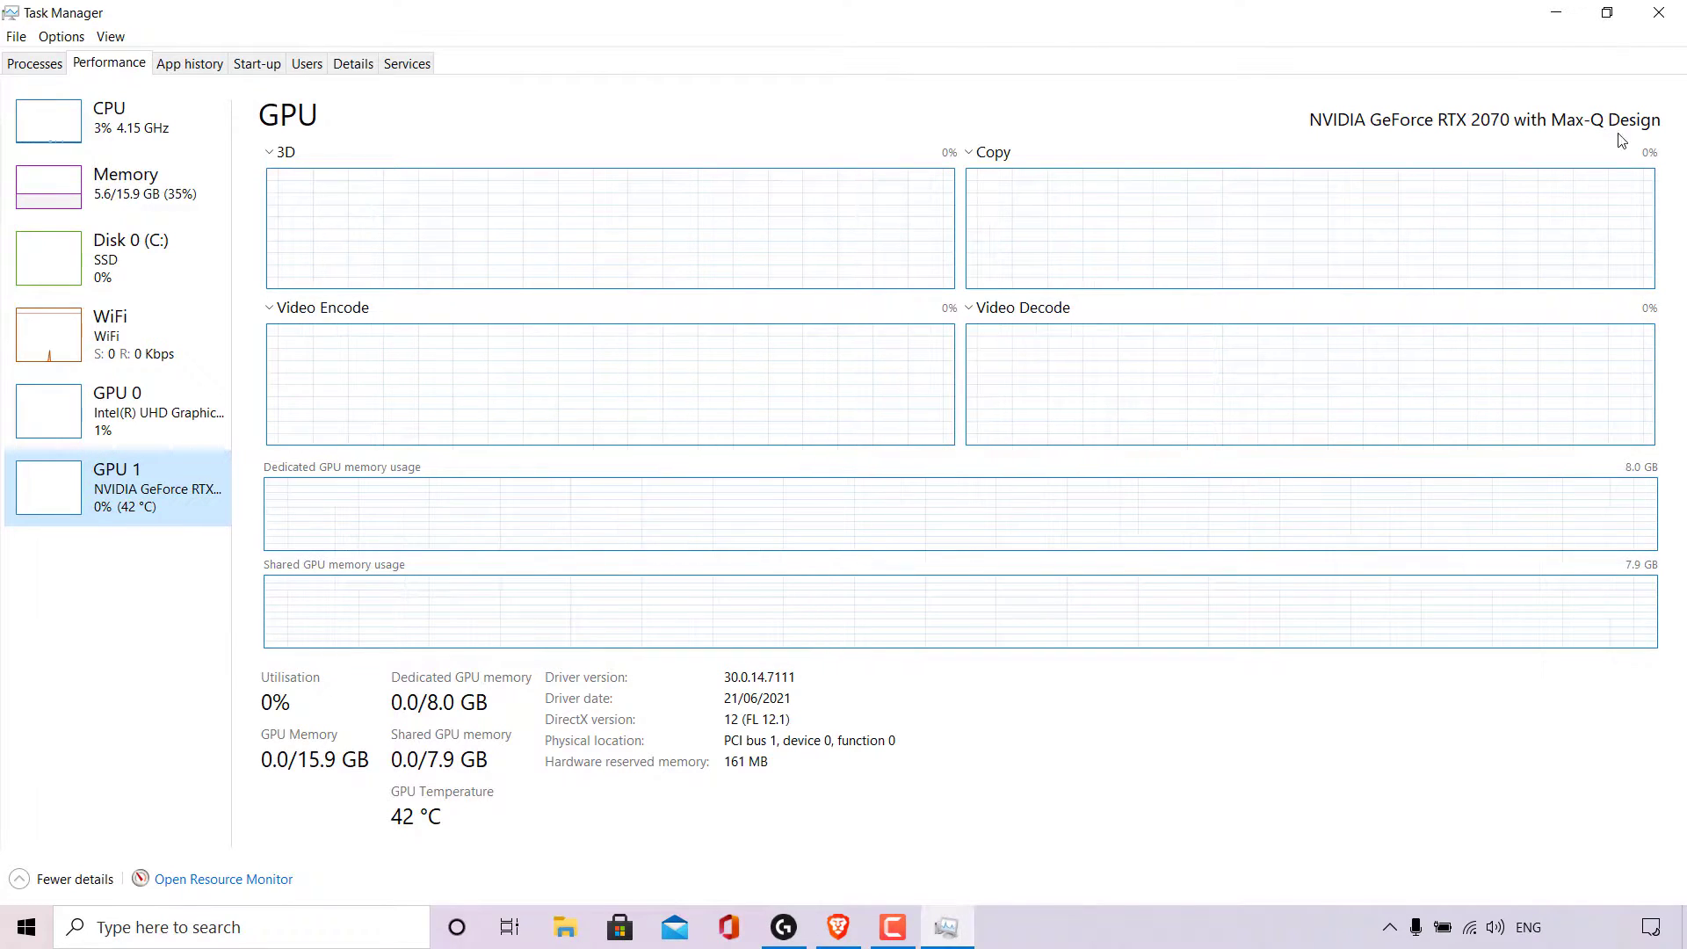
pyautogui.click(1659, 12)
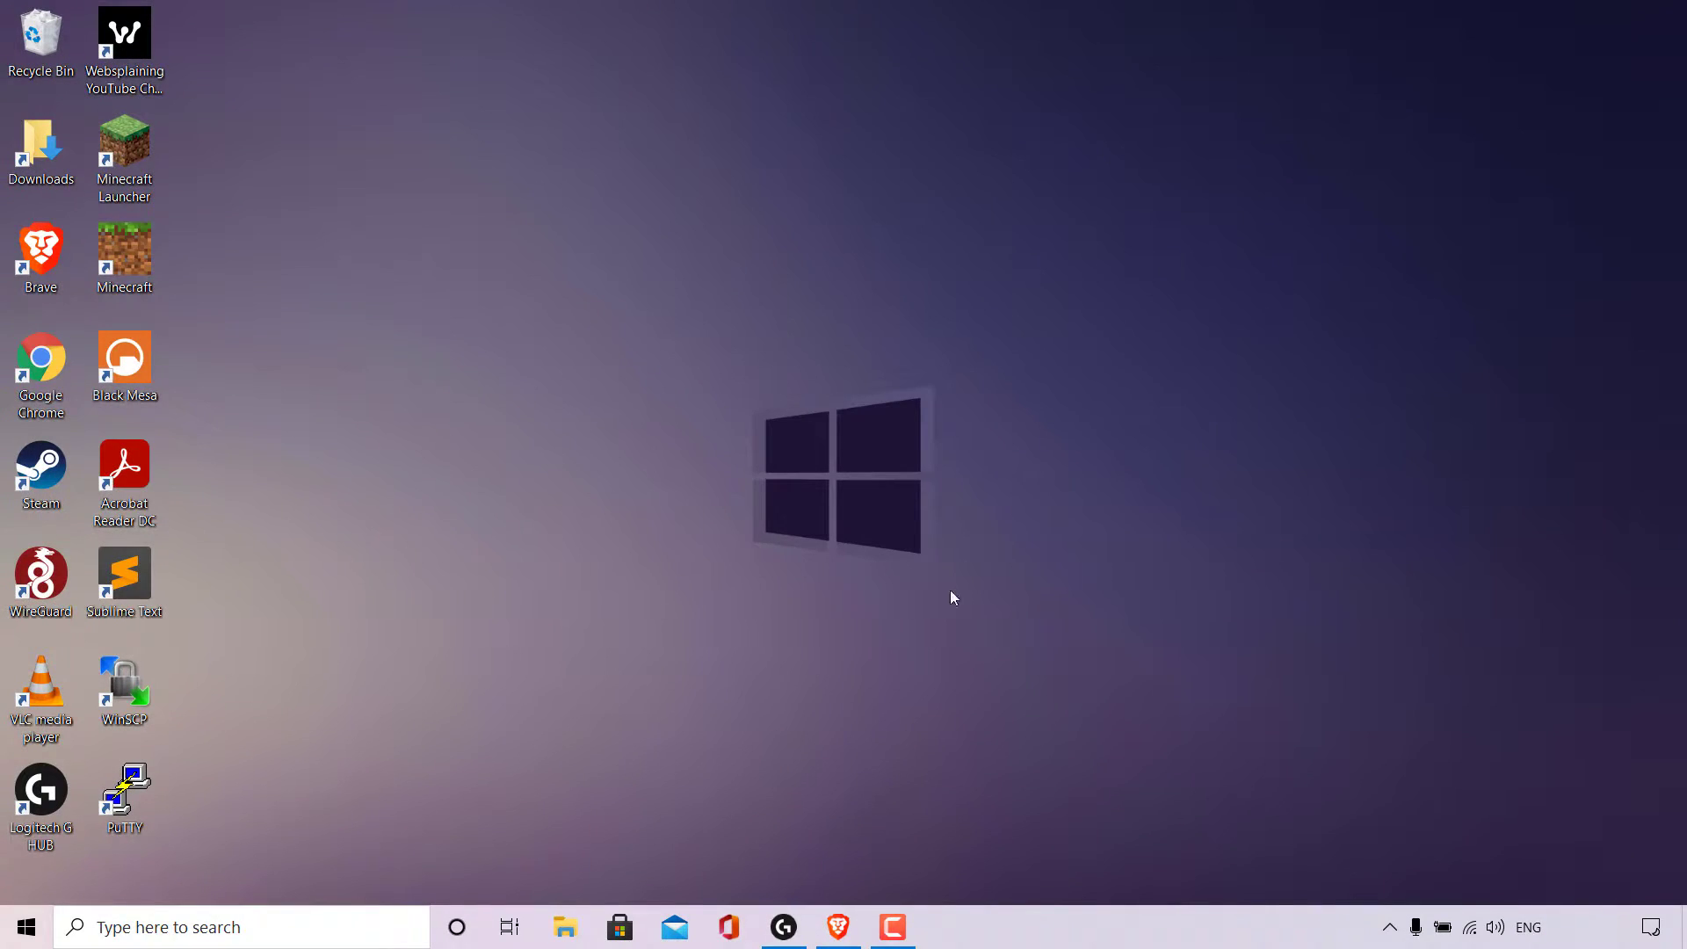
# Return to Brave's NVIDIA Driver Downloads page and check its address.
pyautogui.click(842, 922)
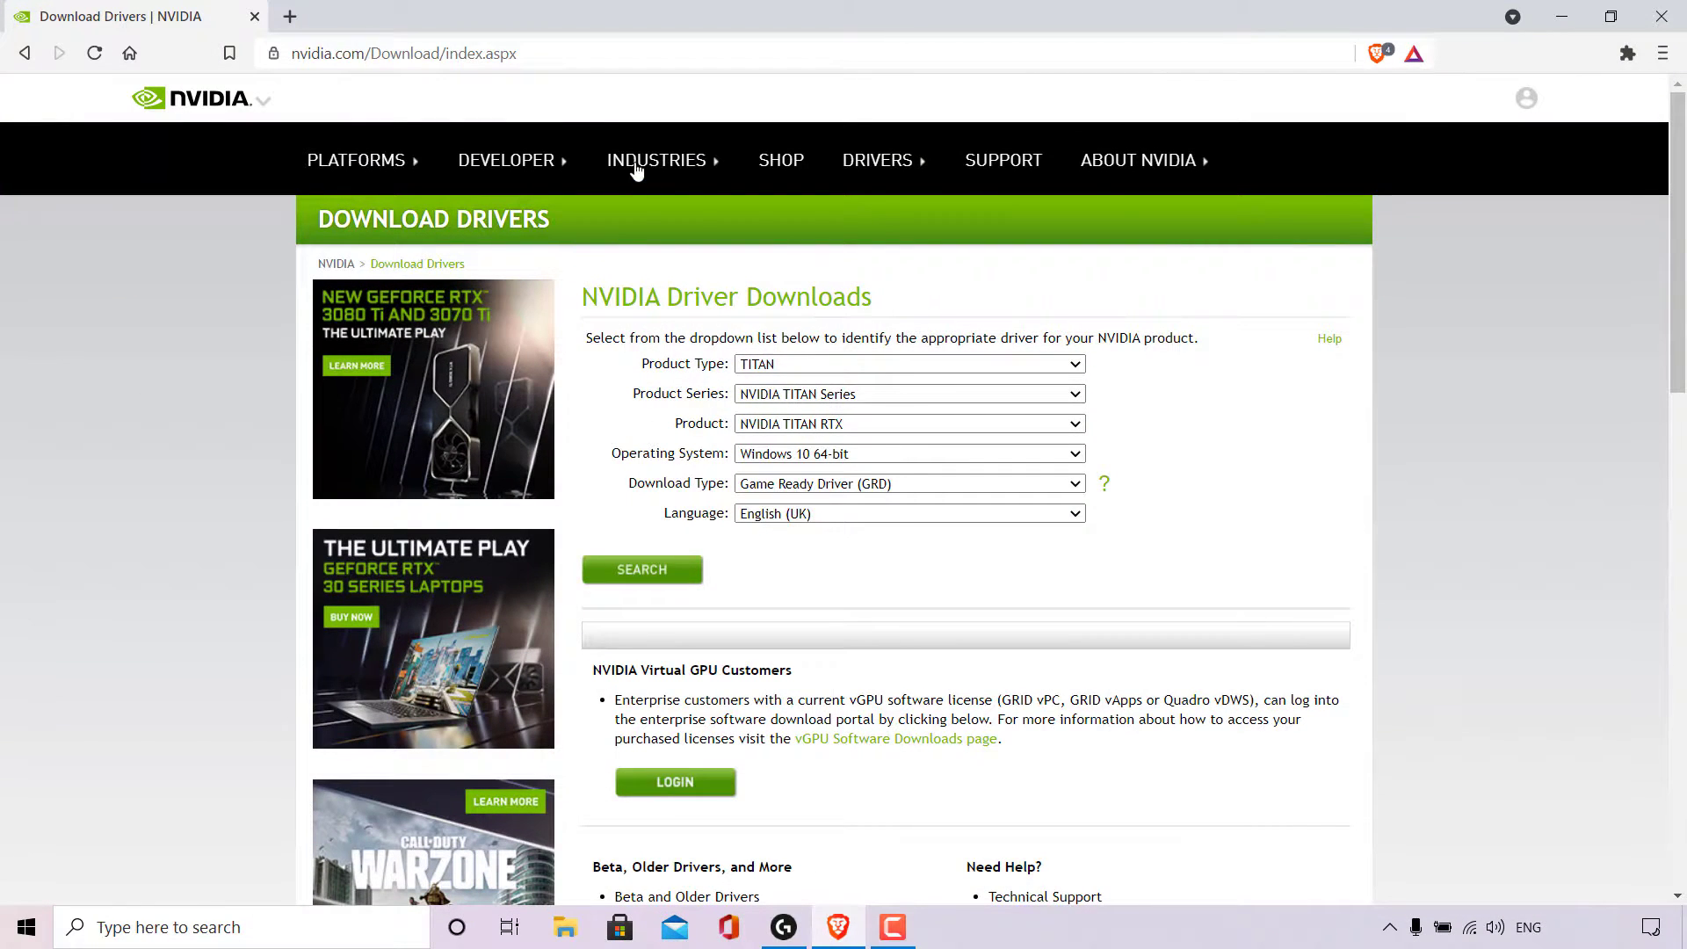
pyautogui.click(587, 61)
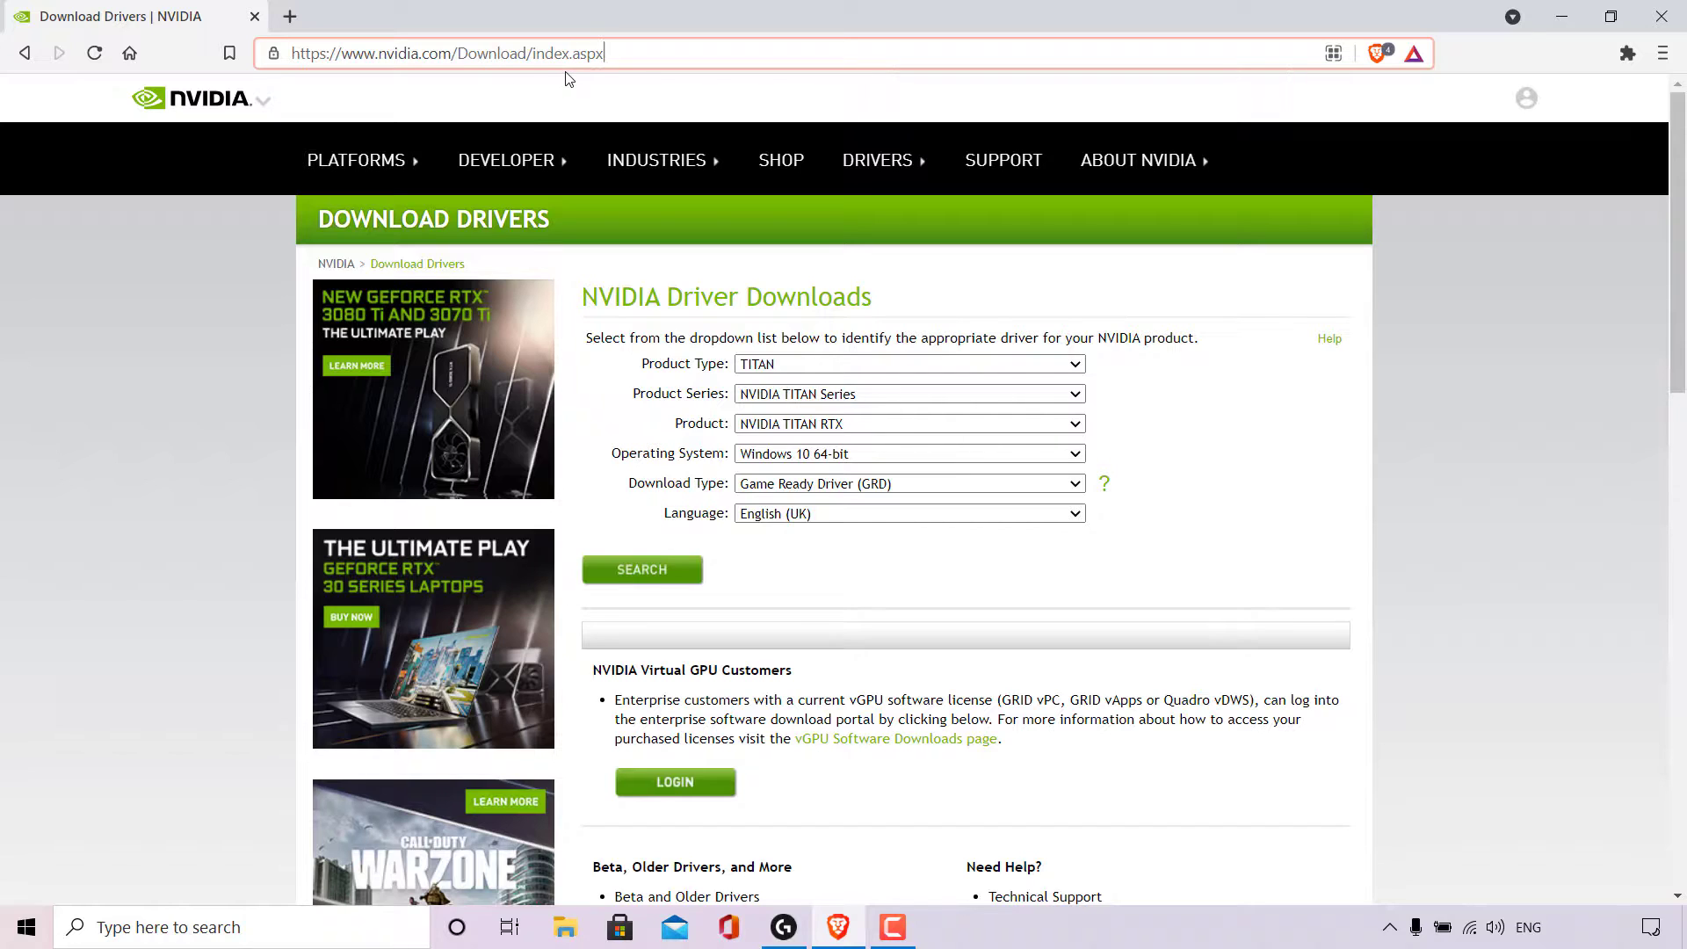
pyautogui.click(264, 278)
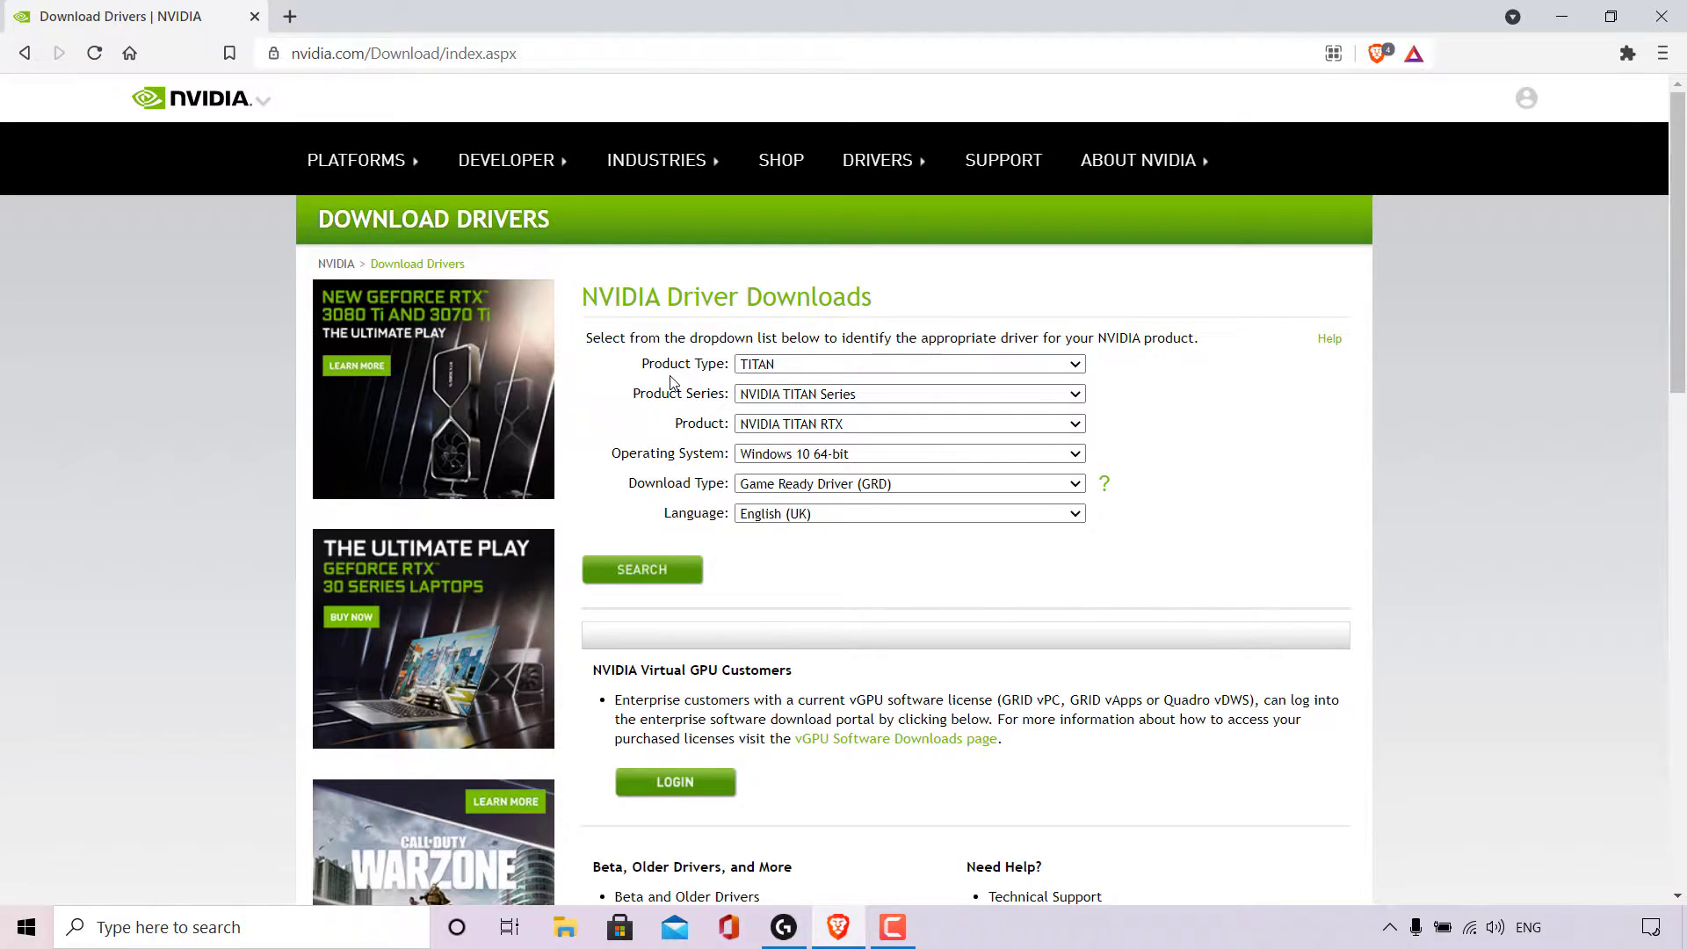
# Set Product Type to GeForce and expand the Product Series list.
pyautogui.click(1077, 365)
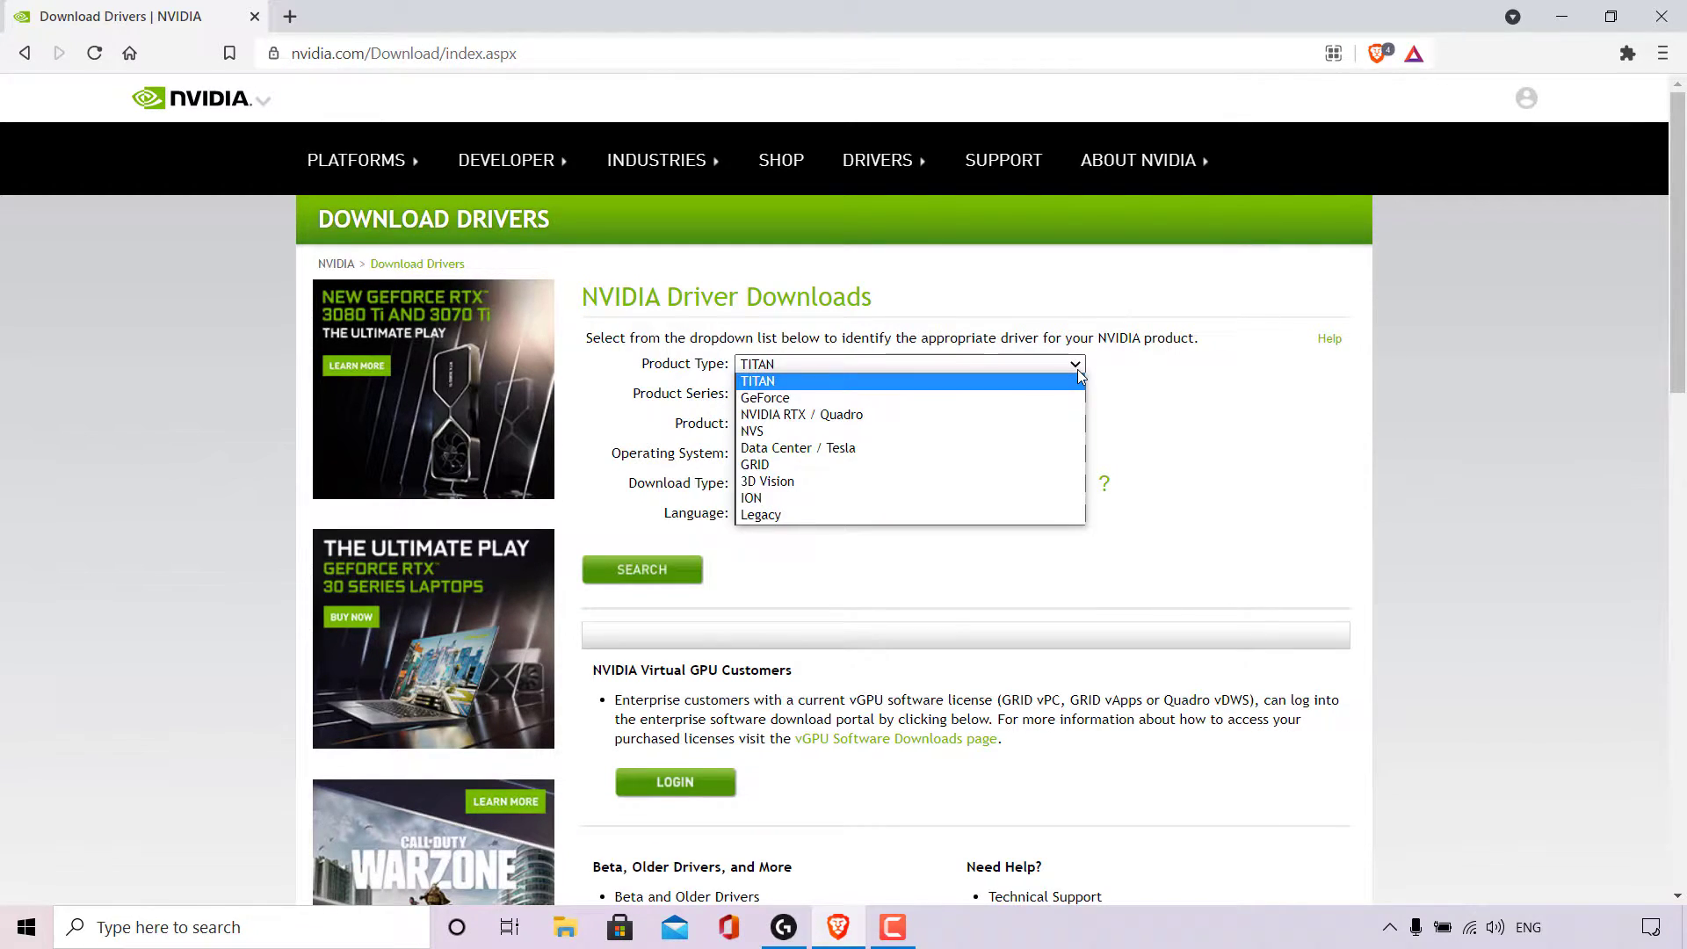
pyautogui.click(1024, 396)
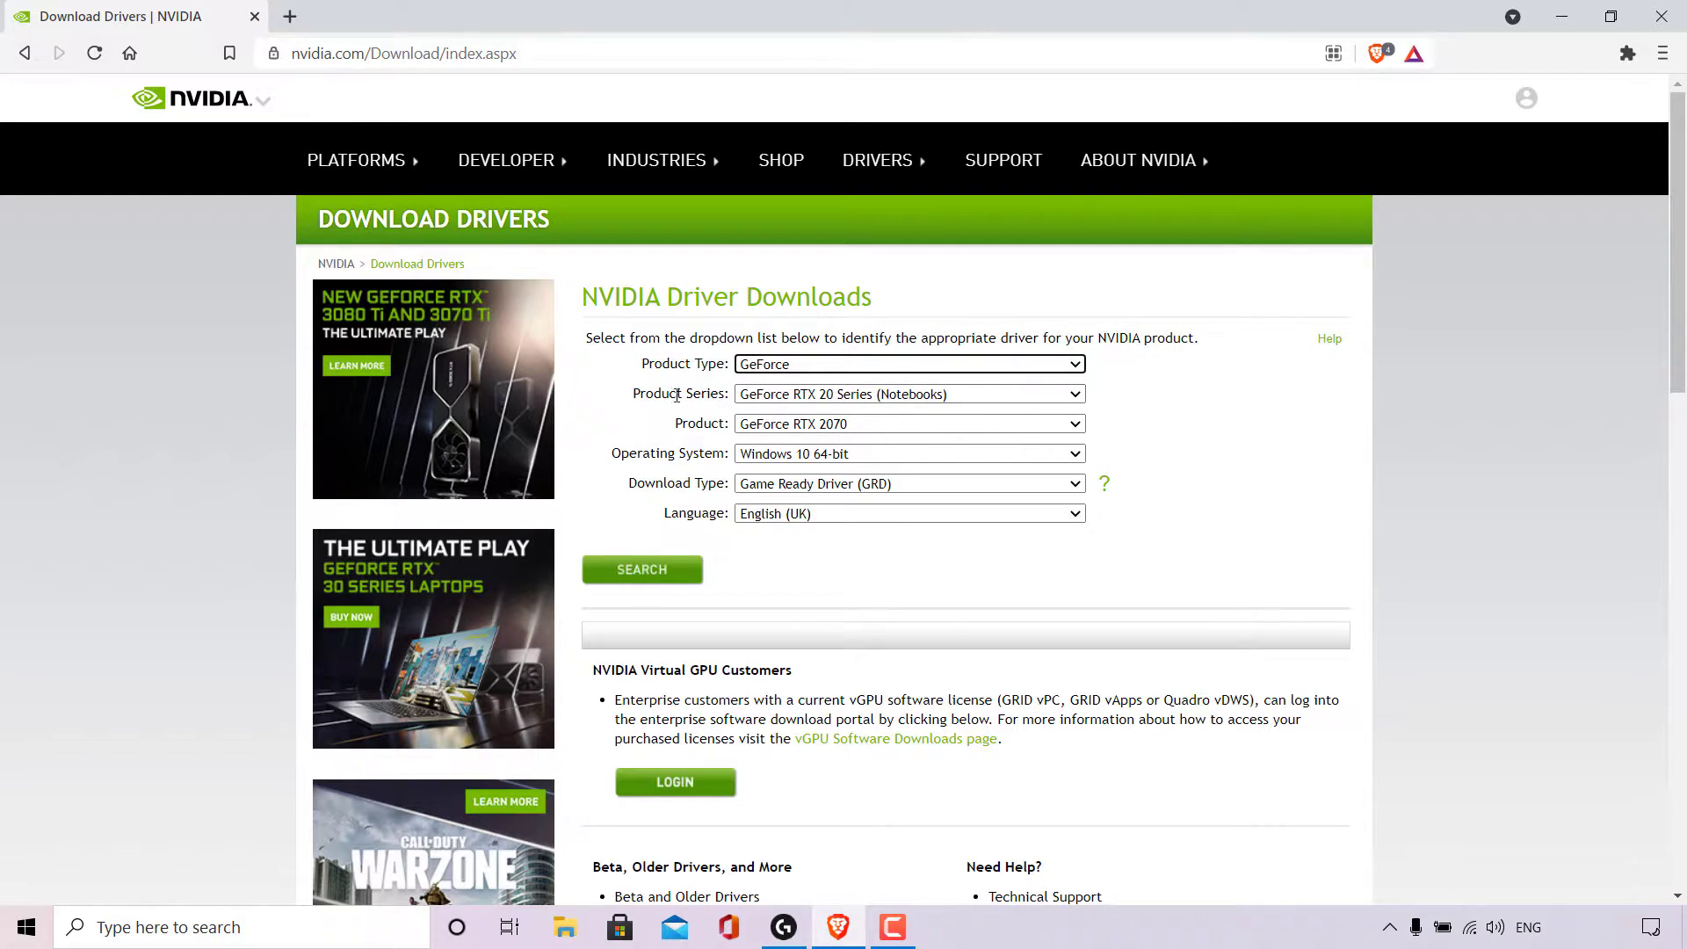
pyautogui.click(1076, 396)
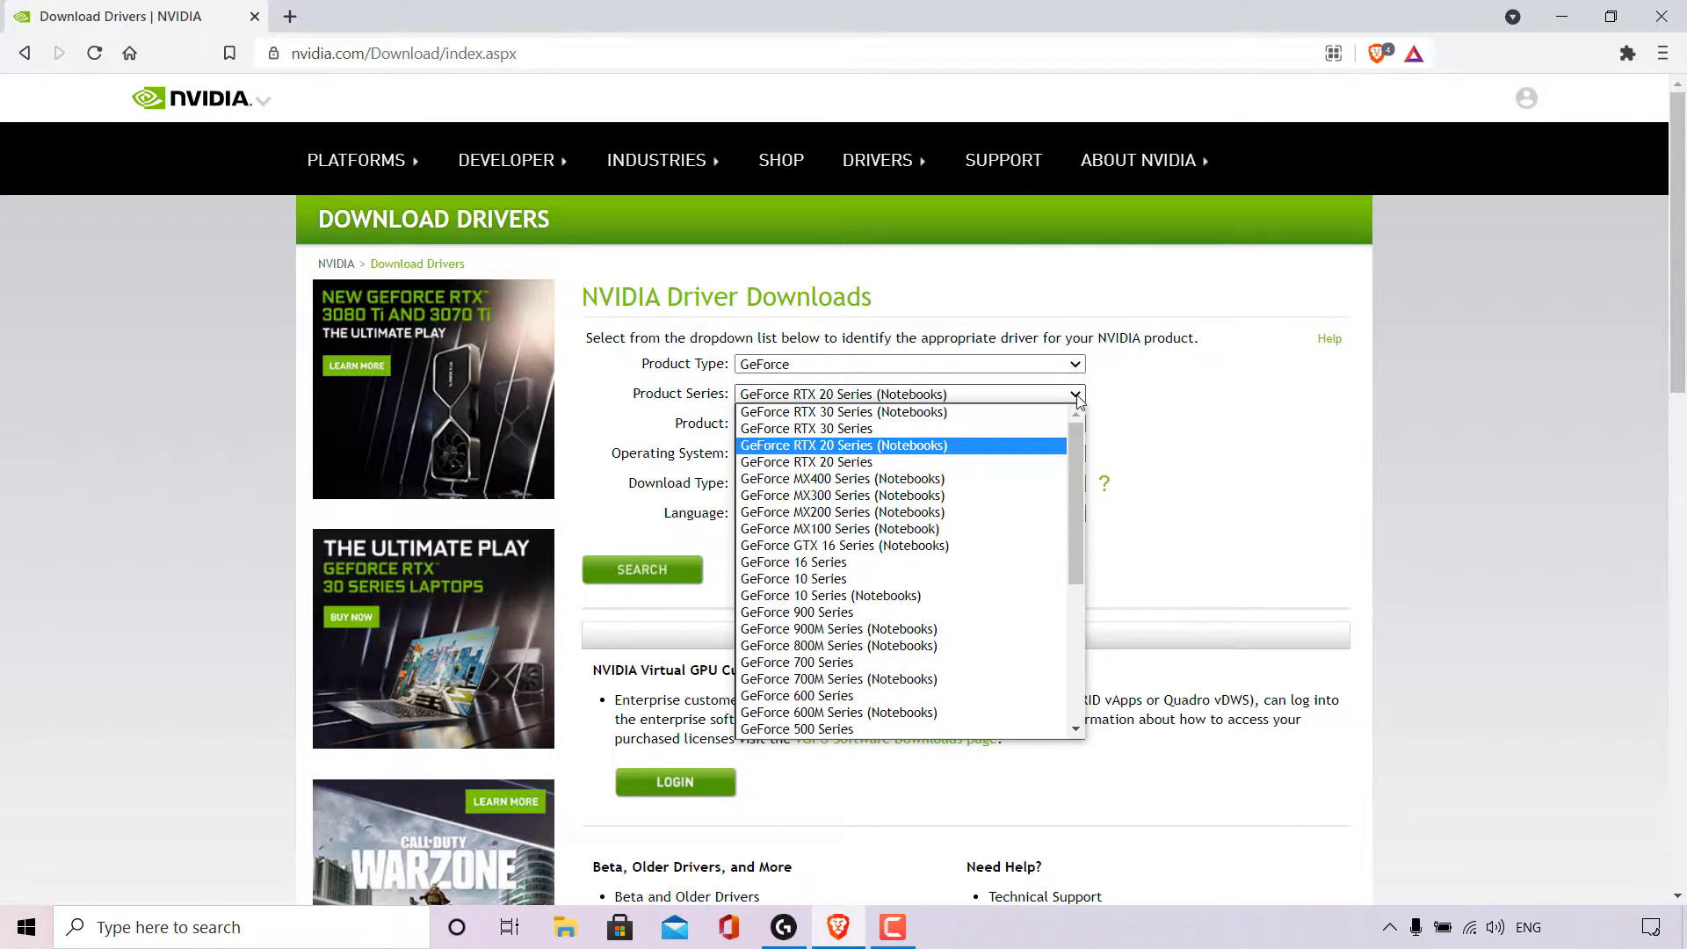
# Choose GeForce RTX 20 Series (Notebooks) as series and GeForce RTX 2070 as product.
pyautogui.click(919, 453)
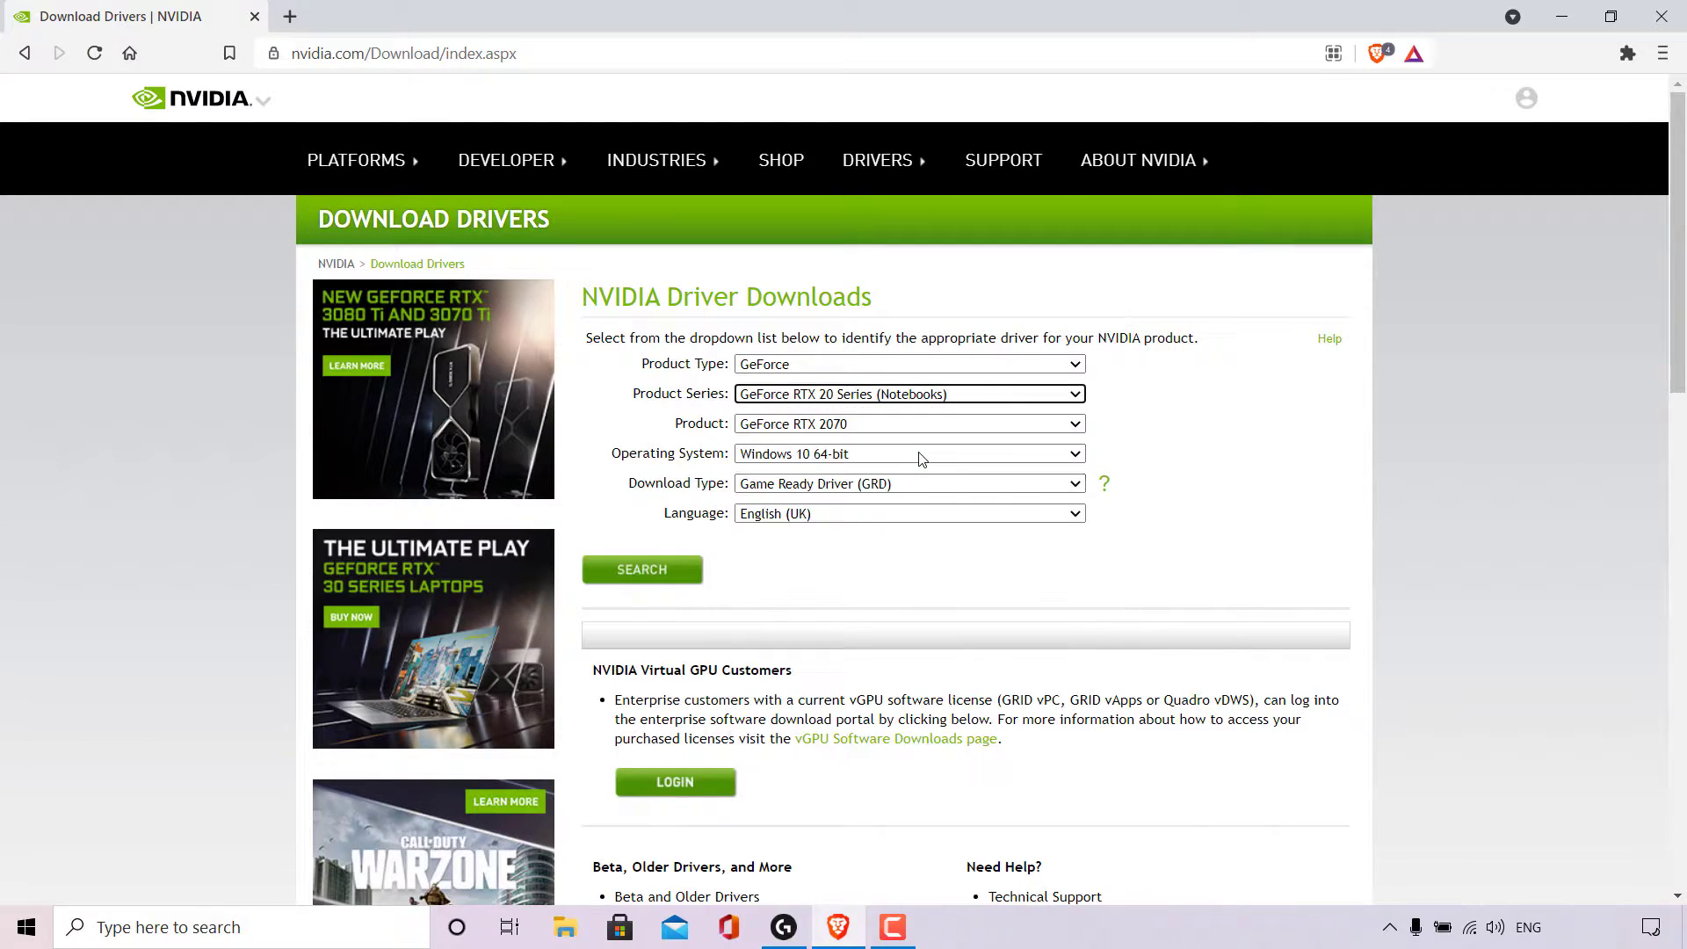
pyautogui.click(1081, 431)
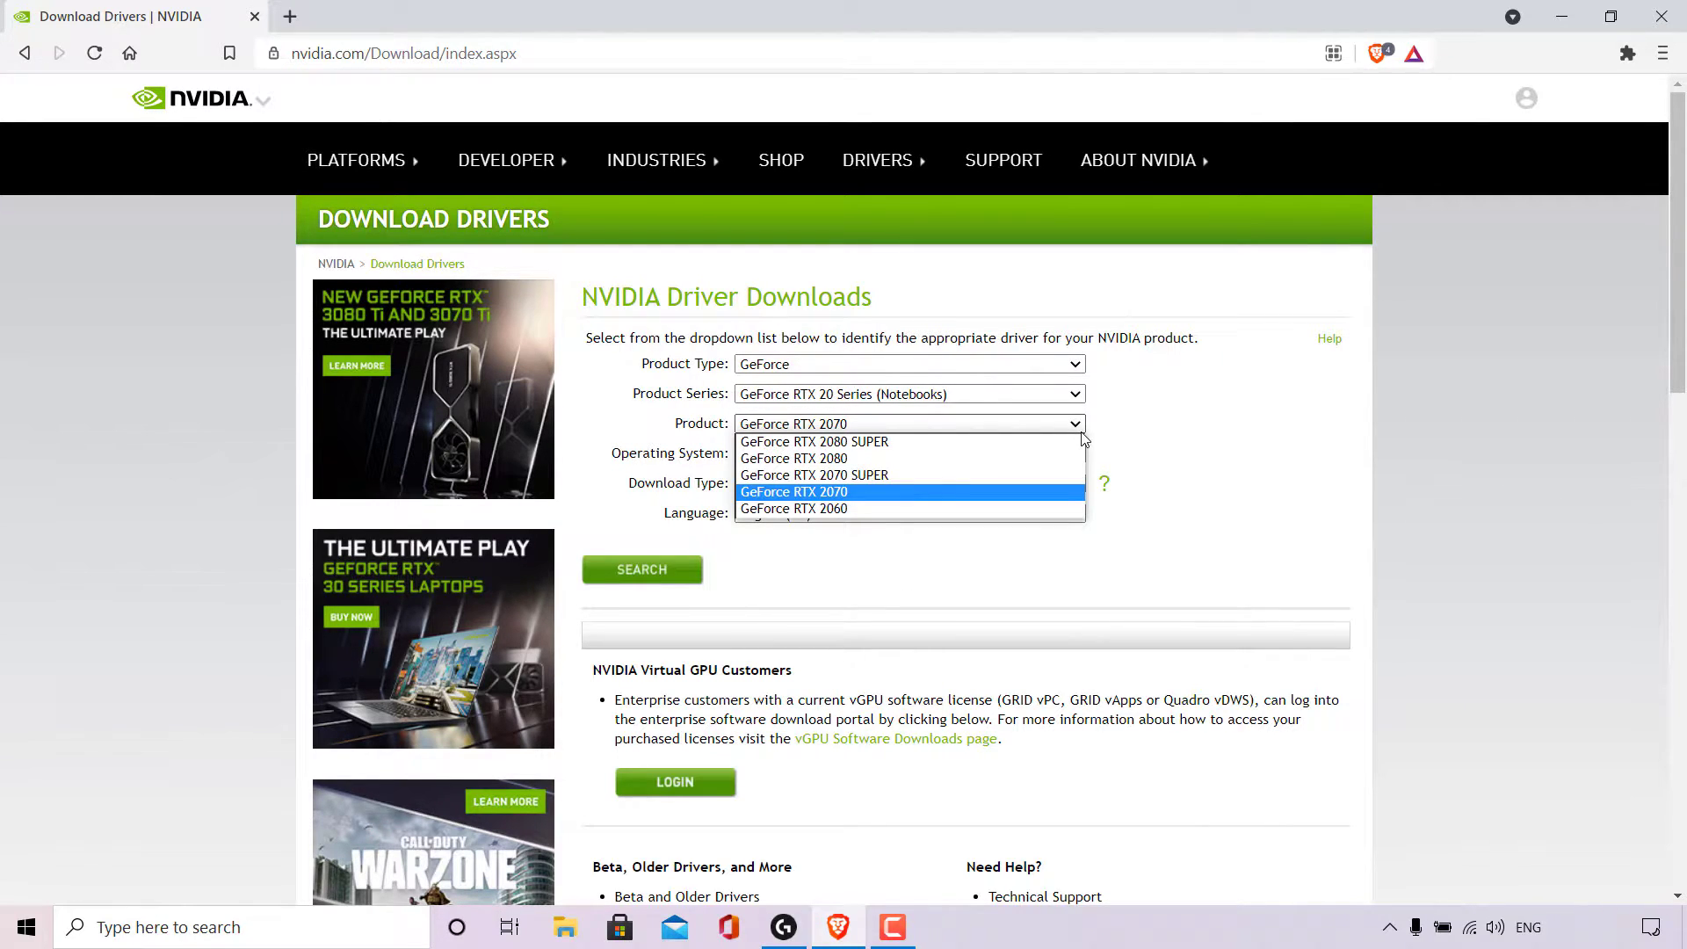
pyautogui.click(1002, 494)
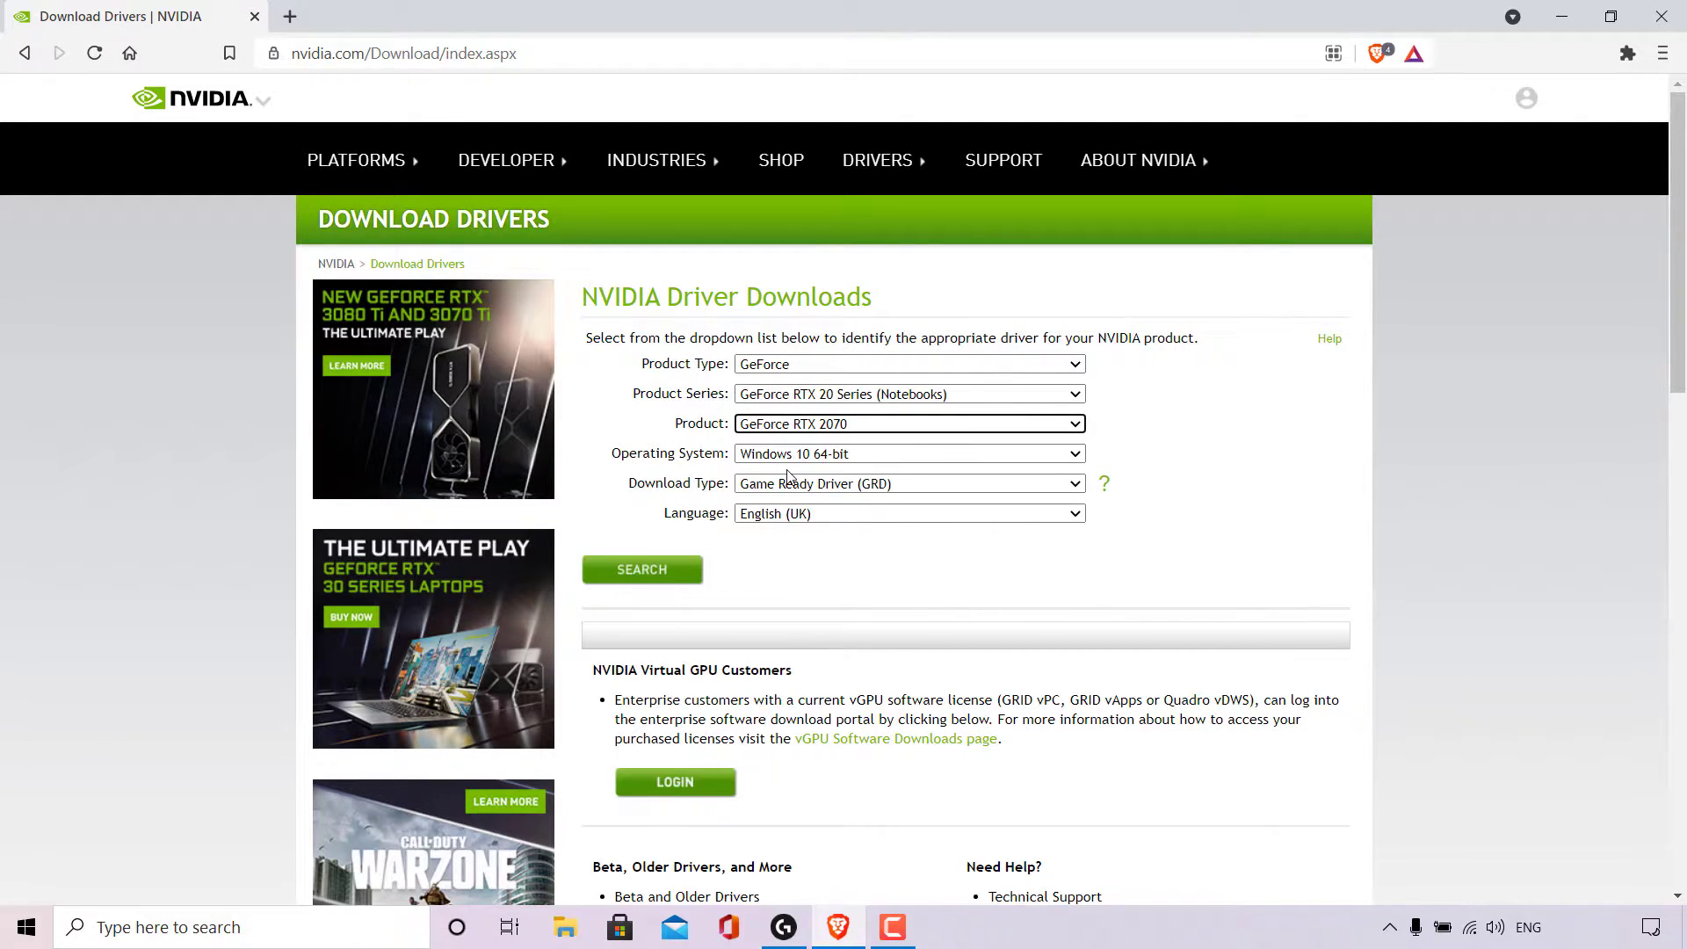
# Set Windows 10 64-bit, Game Ready Driver (GRD) download type and English (UK) language.
pyautogui.click(1074, 455)
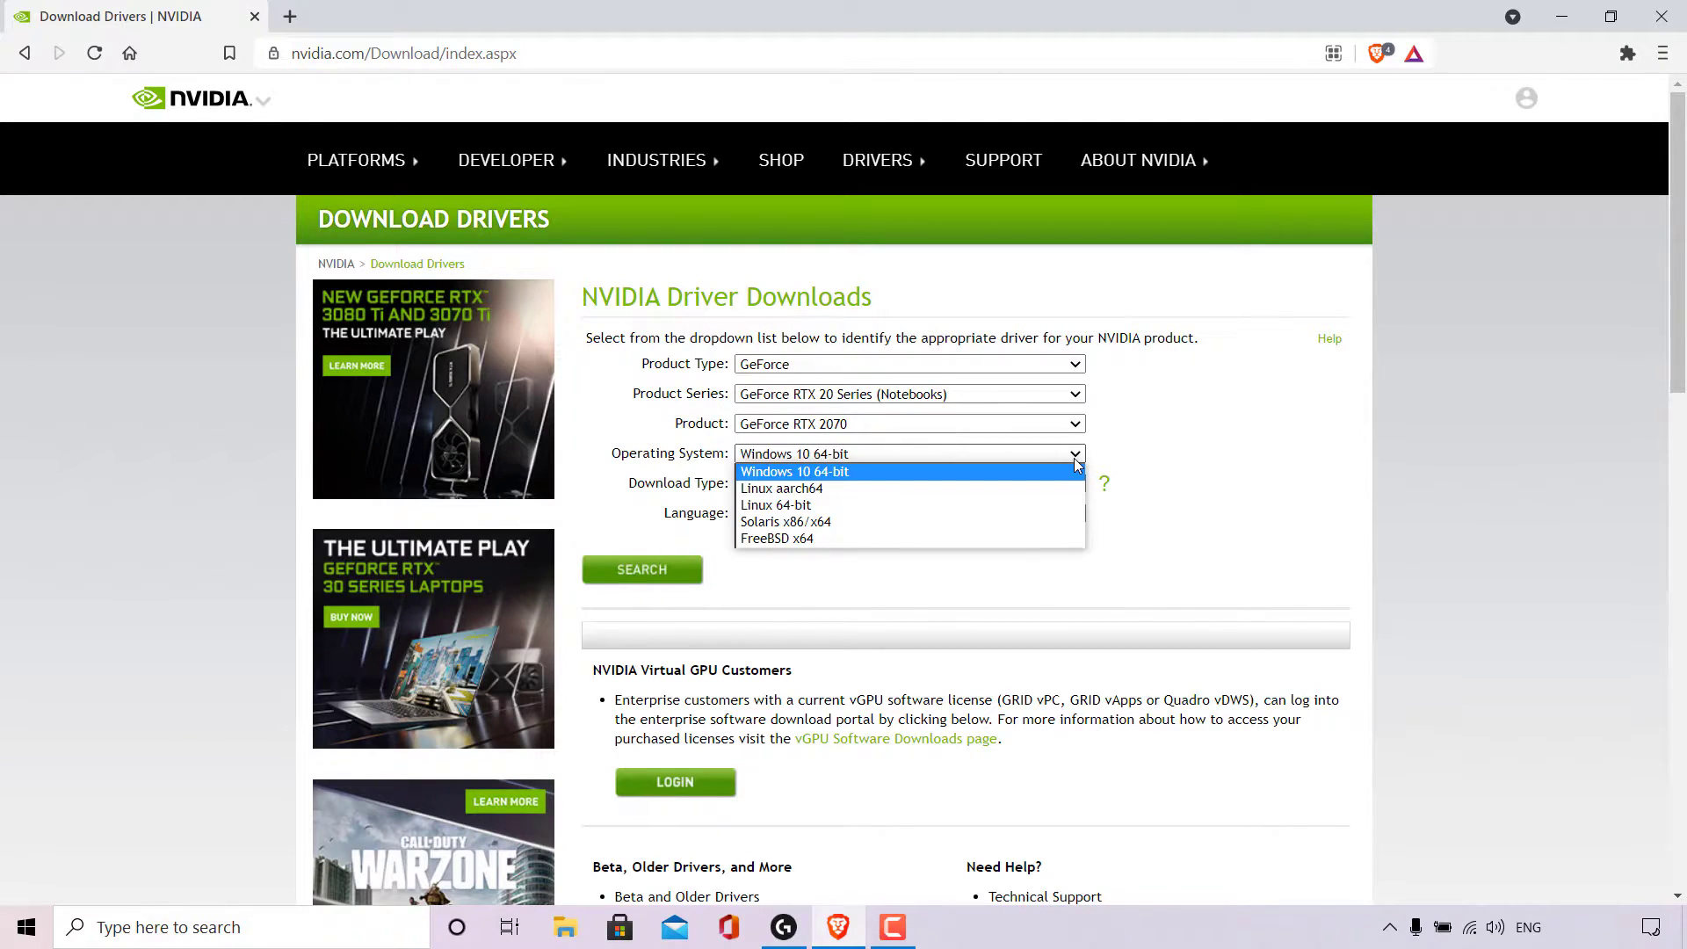
pyautogui.click(1075, 457)
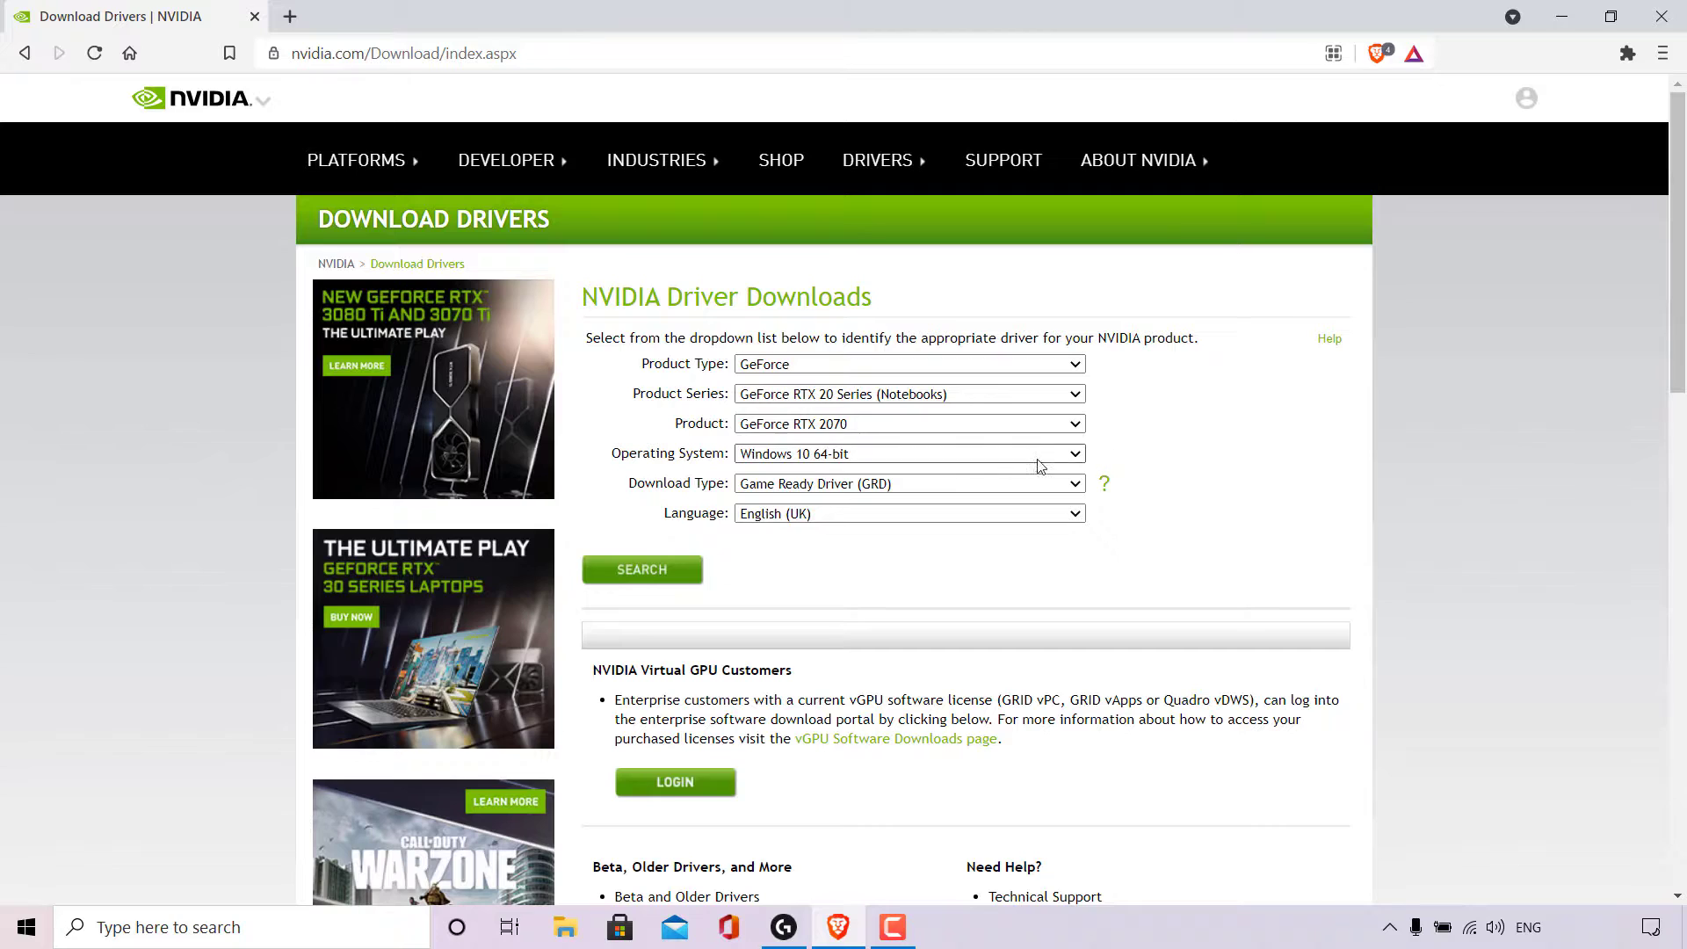
pyautogui.click(1074, 484)
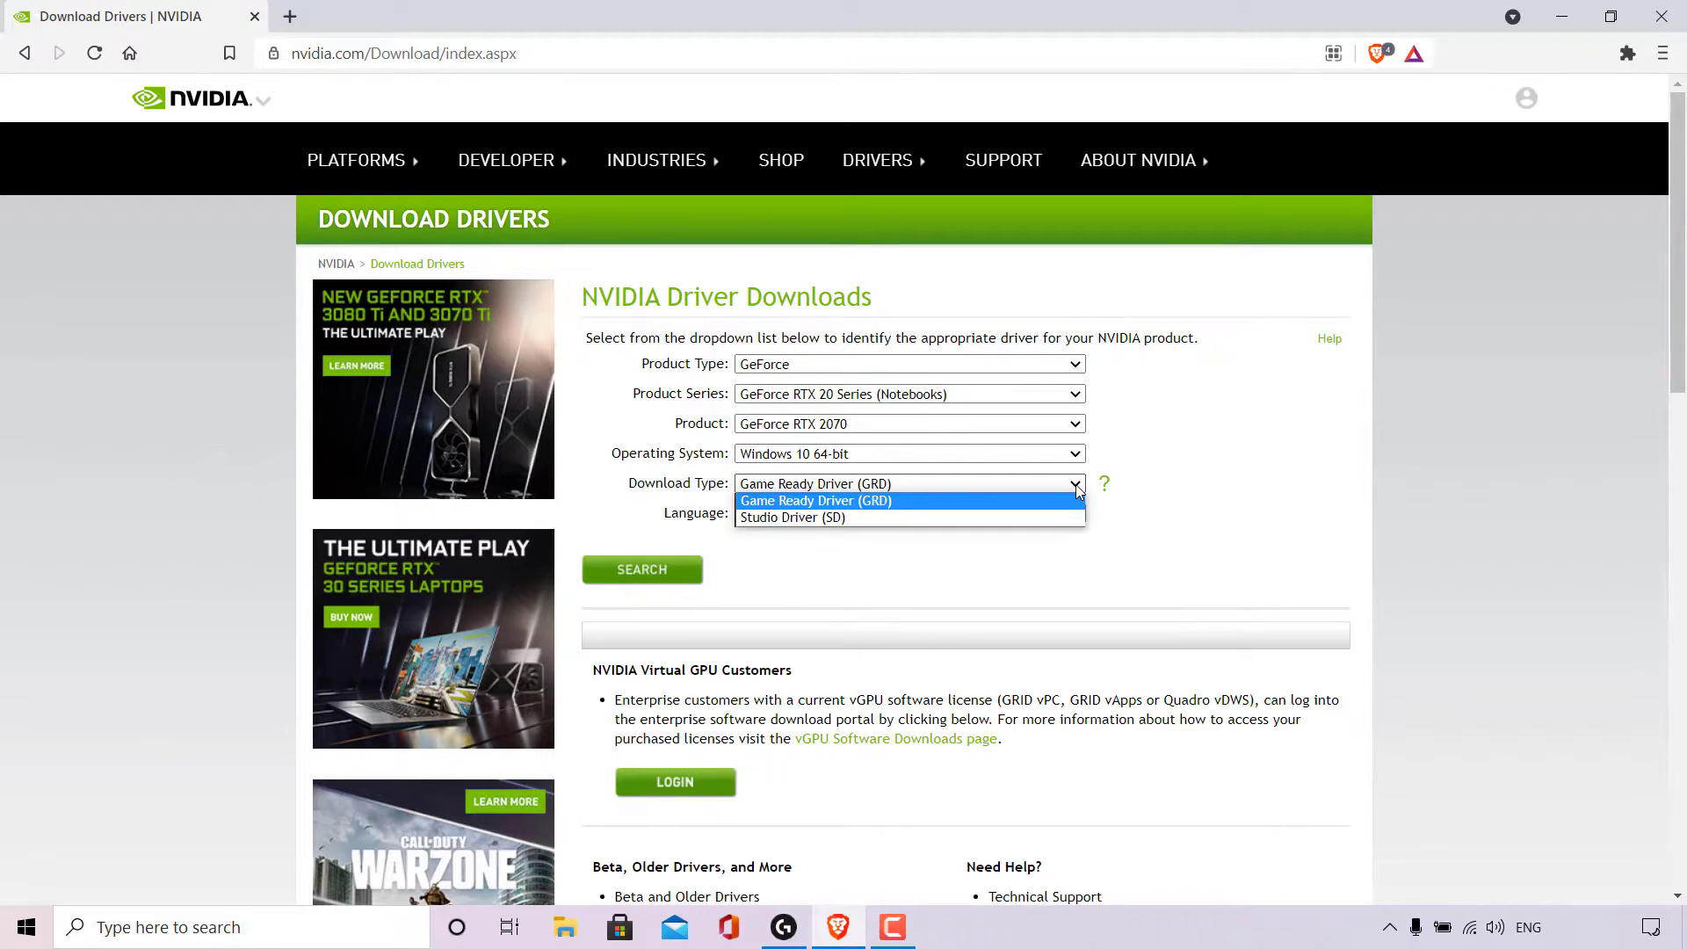
pyautogui.click(979, 501)
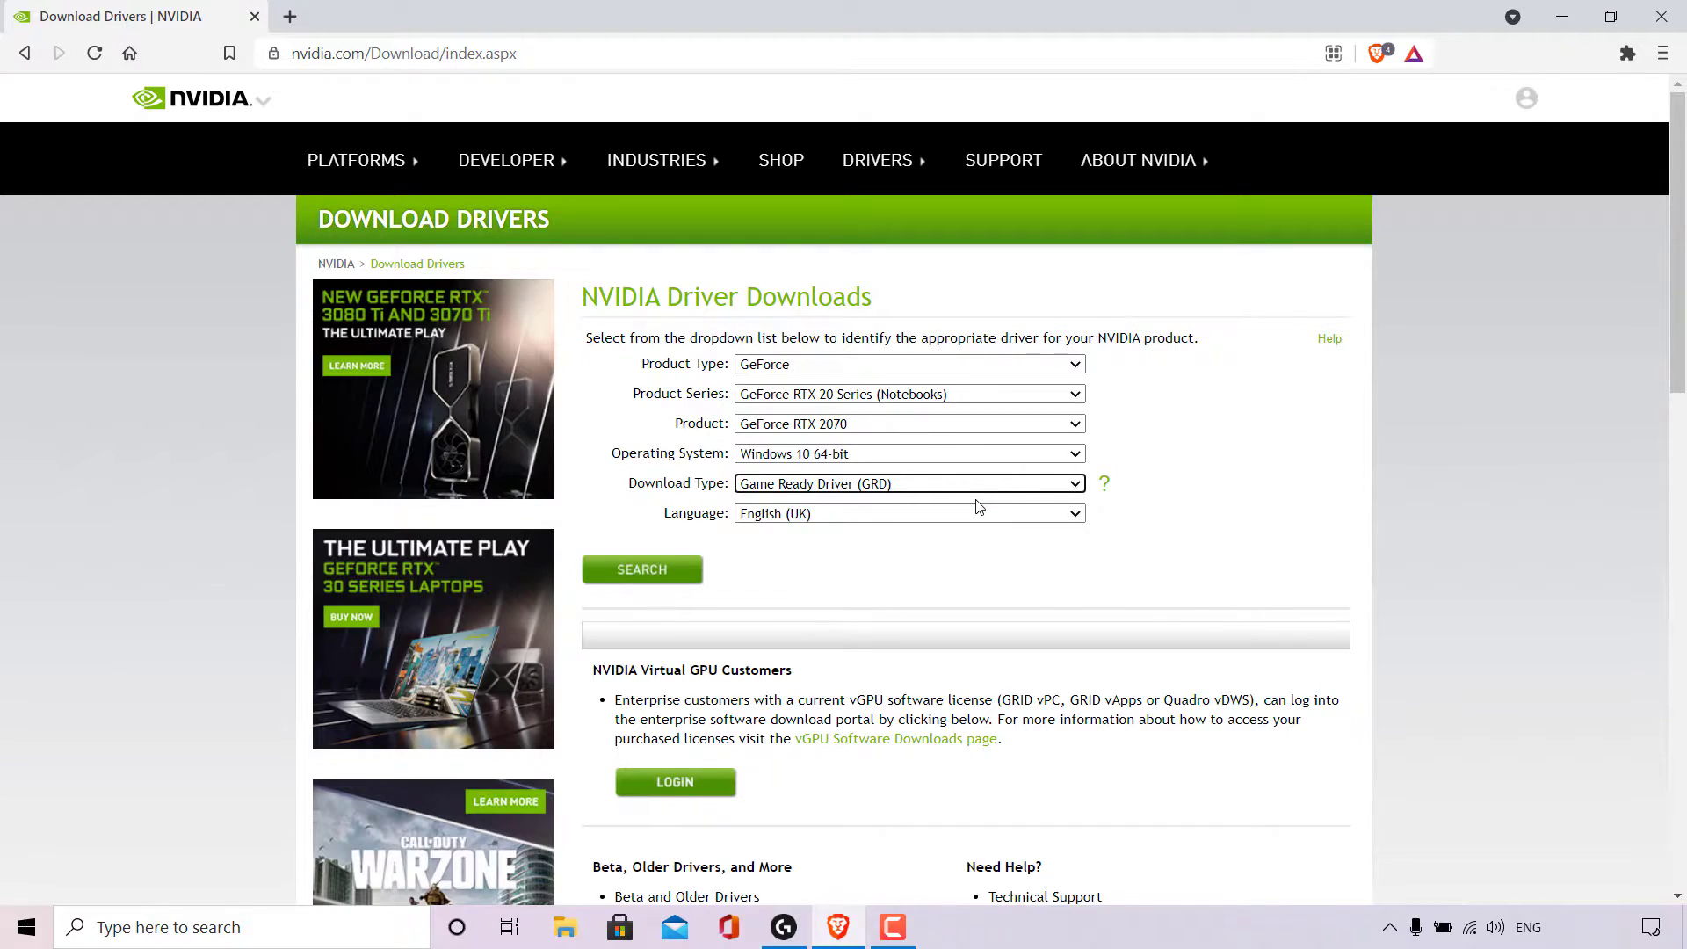
pyautogui.click(1074, 515)
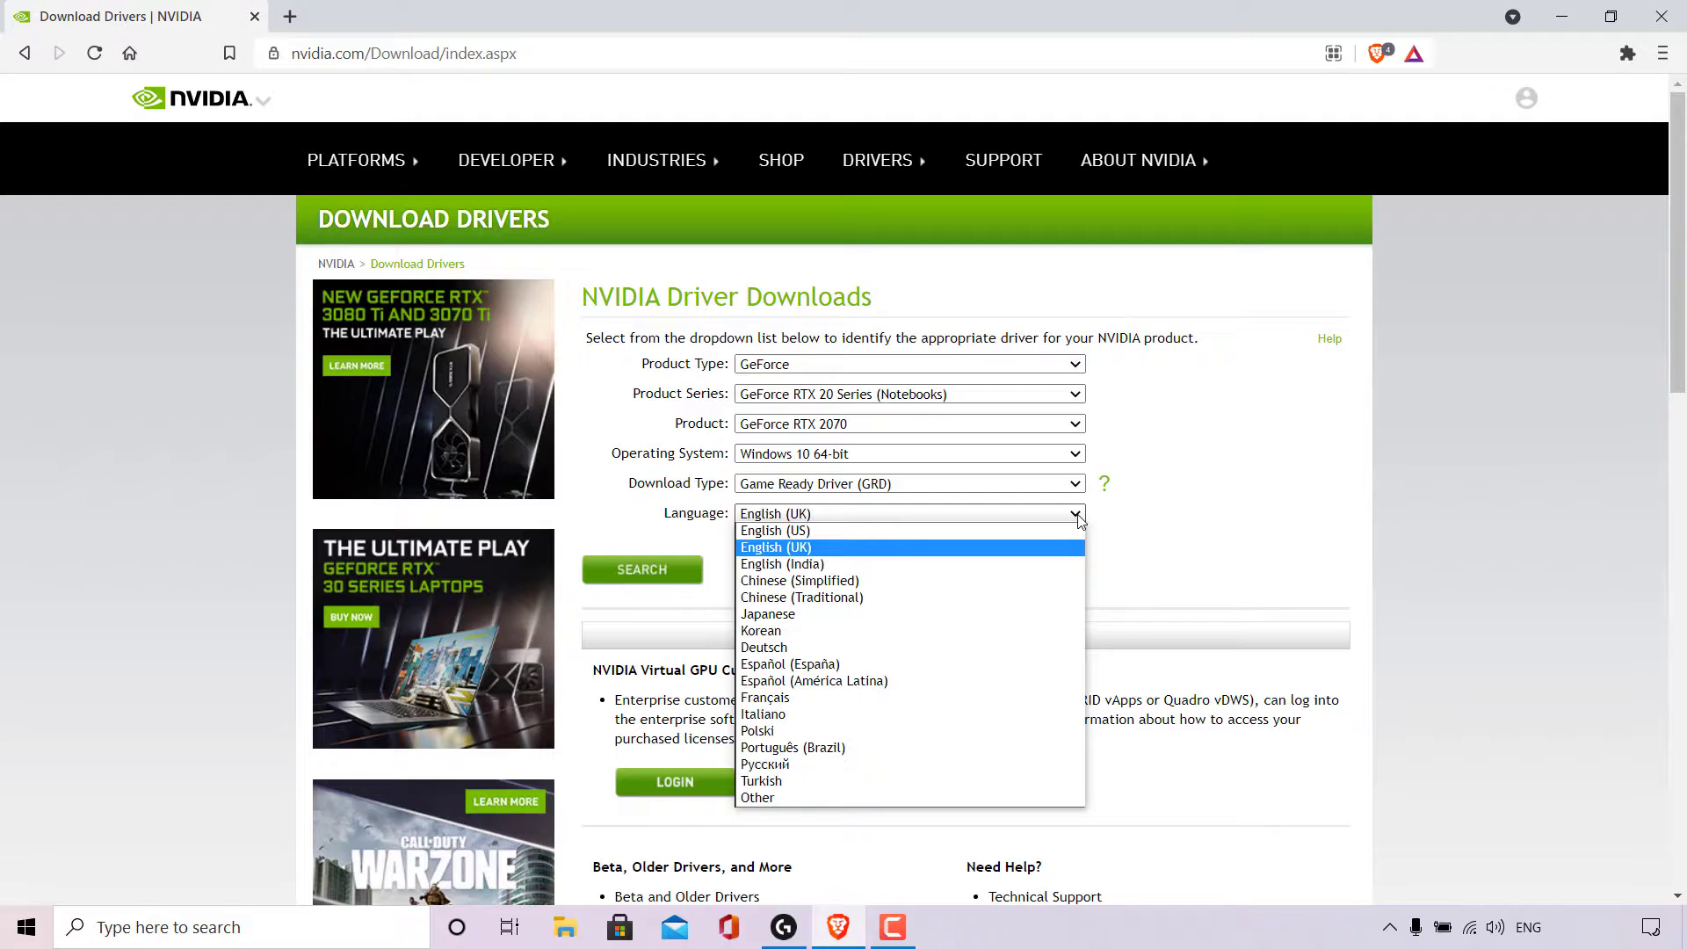
pyautogui.click(1038, 547)
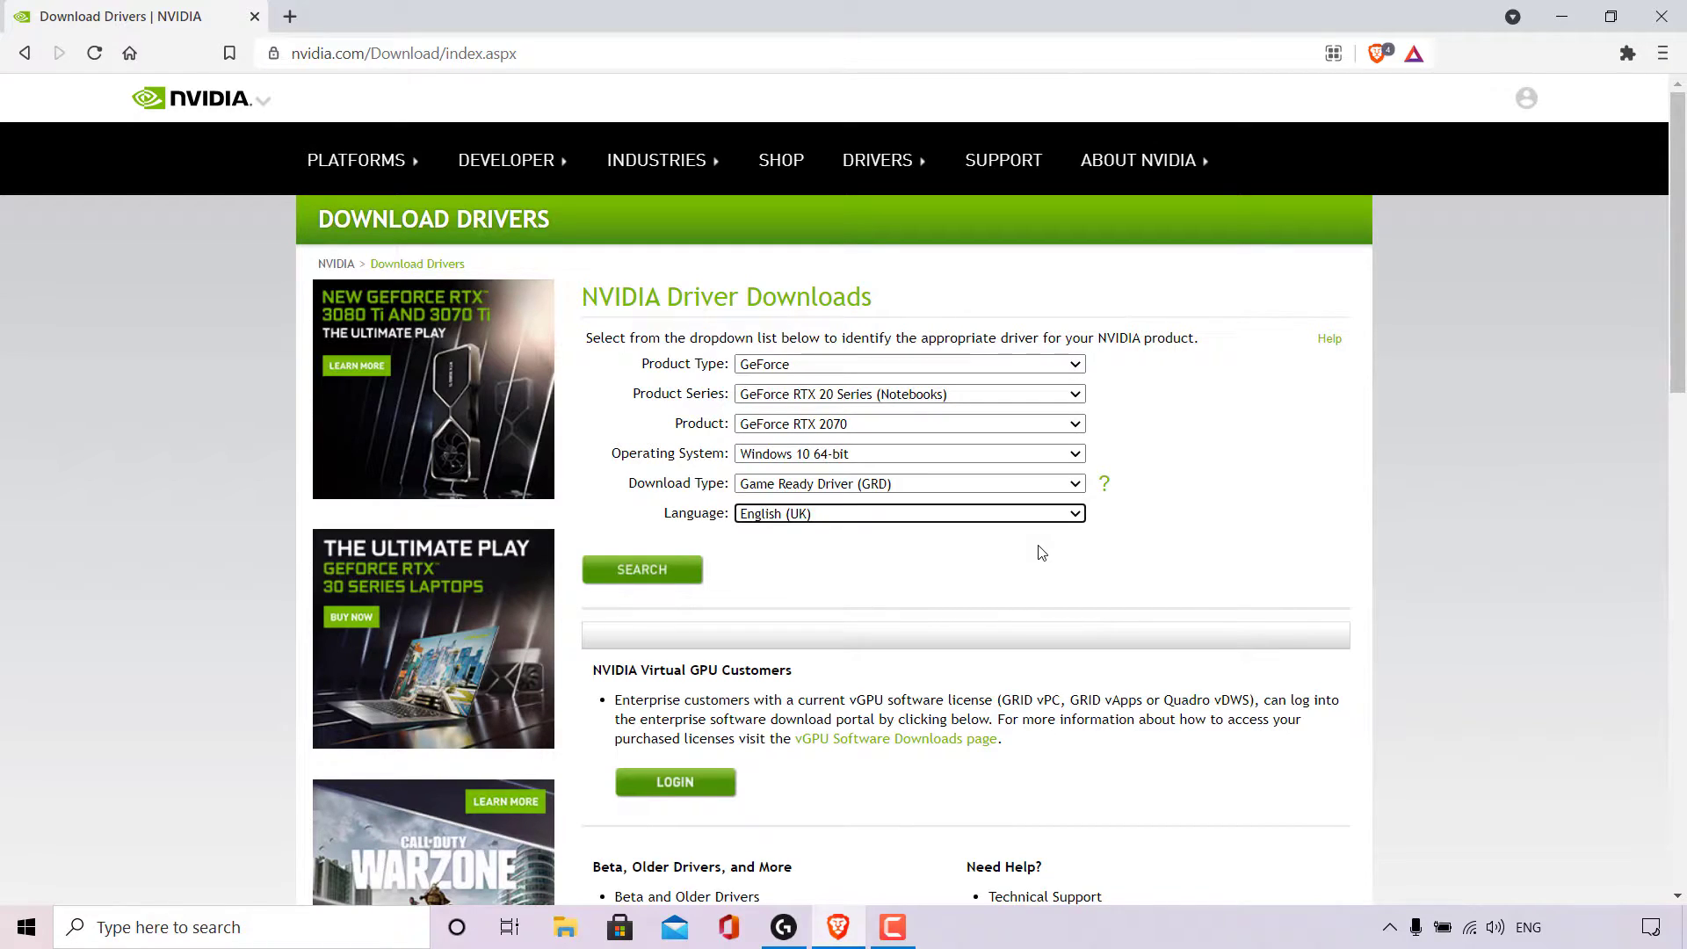
# Search for the driver, dismiss the cookie notice, and open the 471.11 download confirmation page.
pyautogui.click(661, 567)
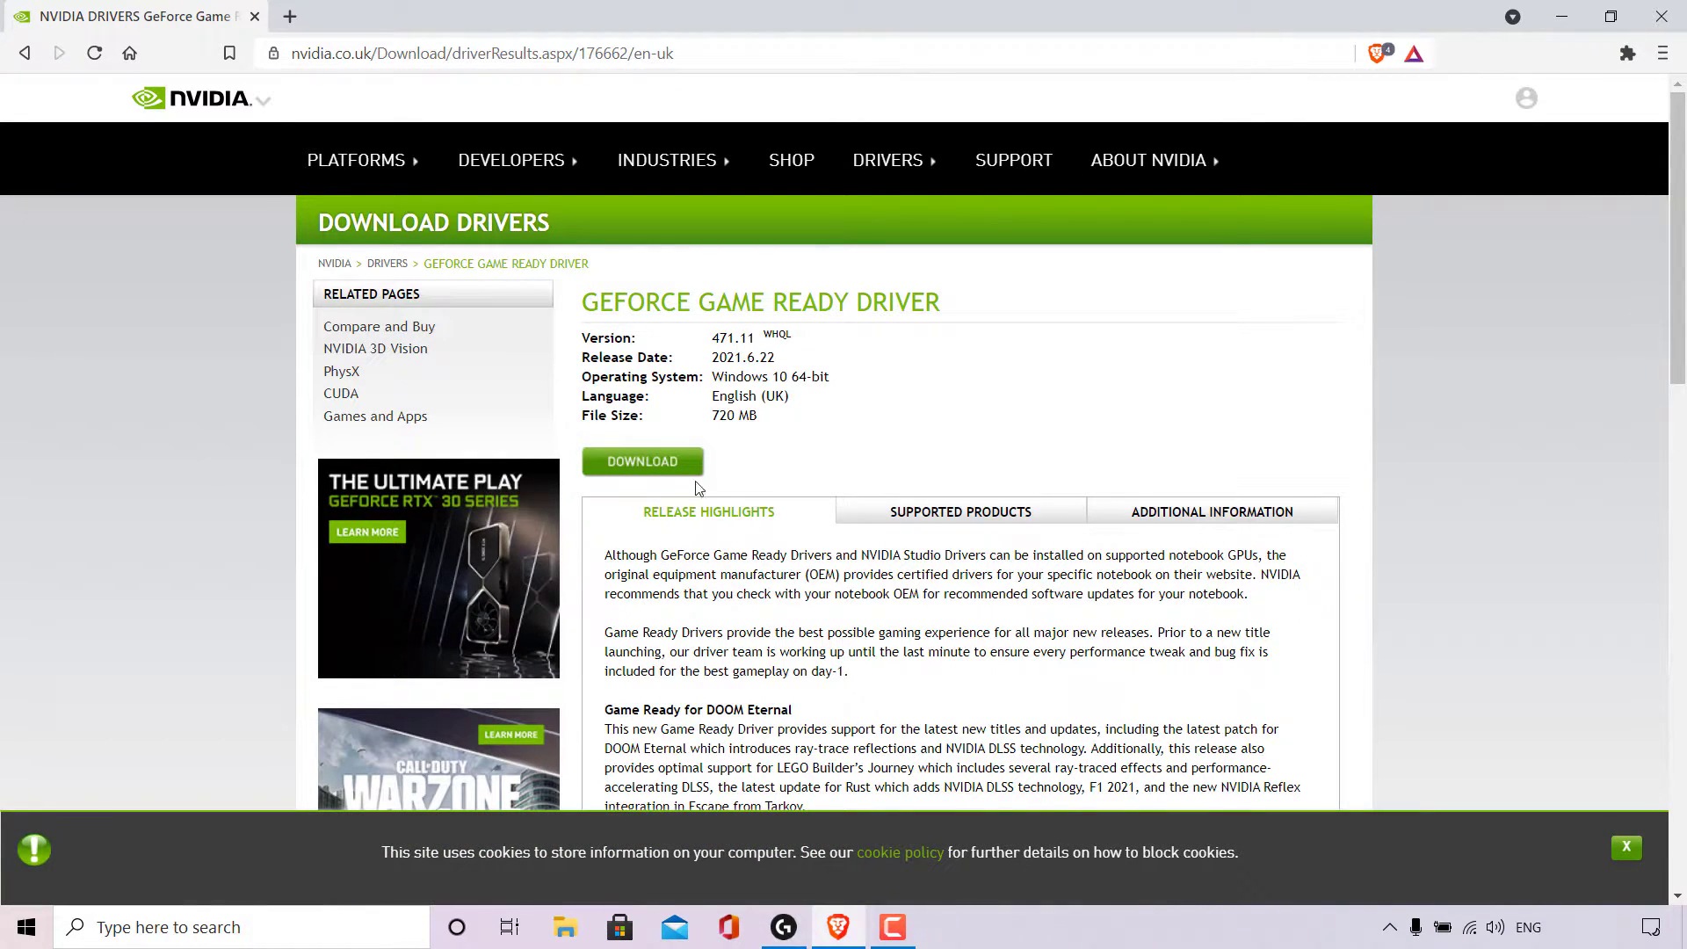
pyautogui.click(1626, 846)
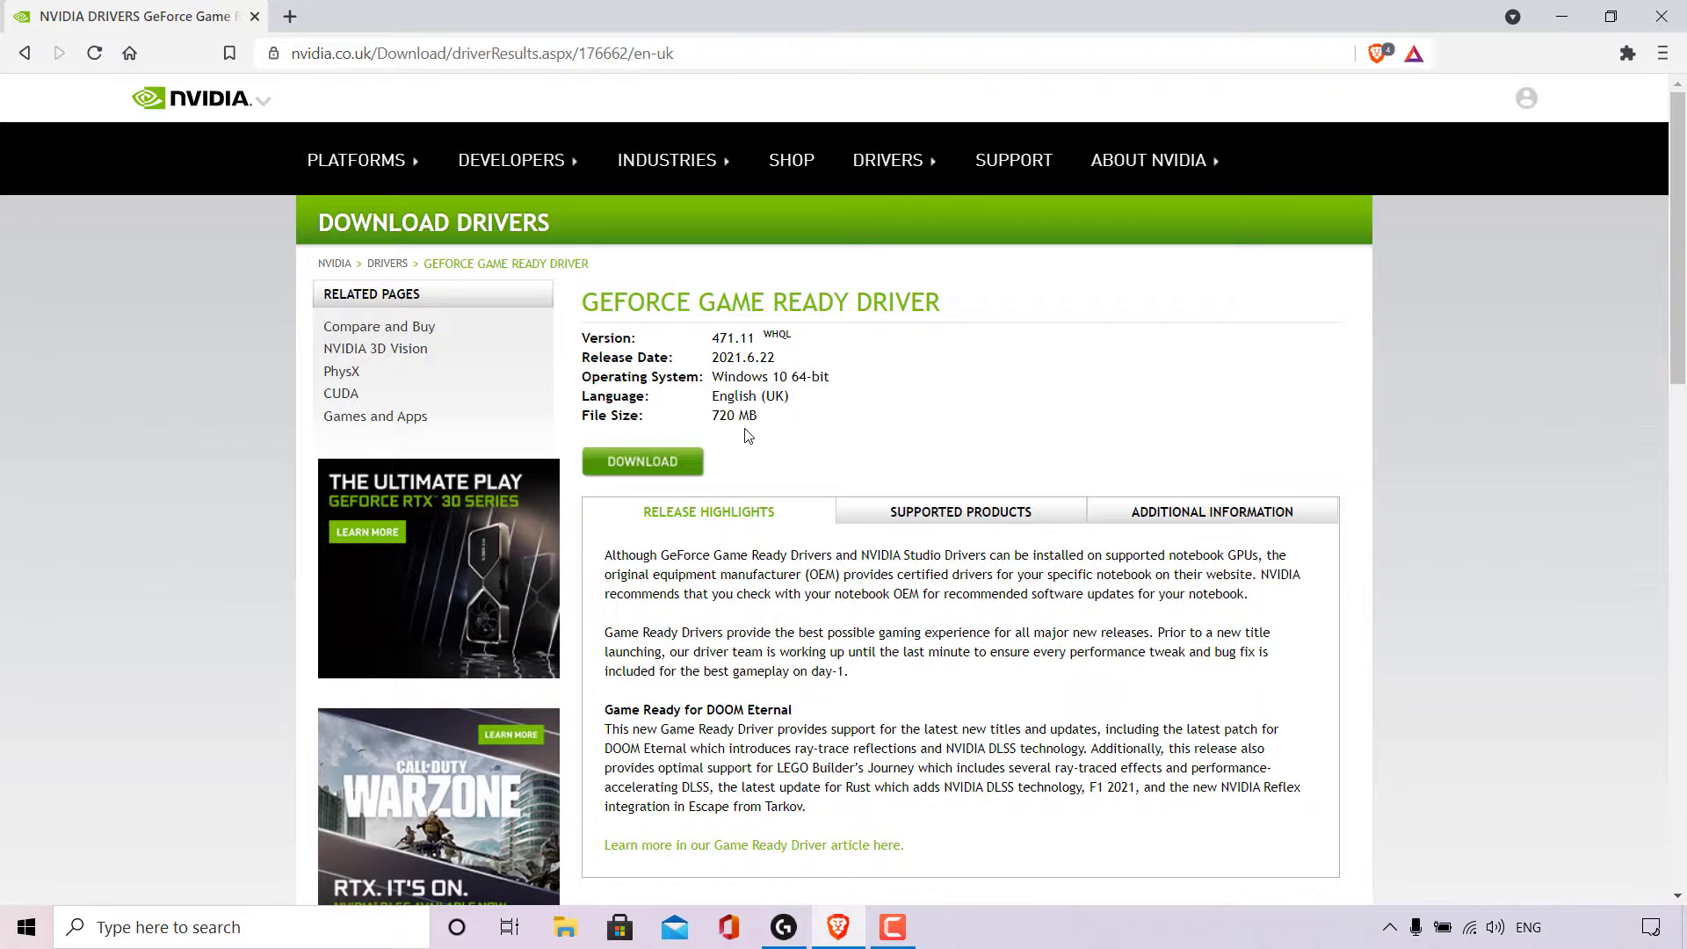
pyautogui.click(677, 466)
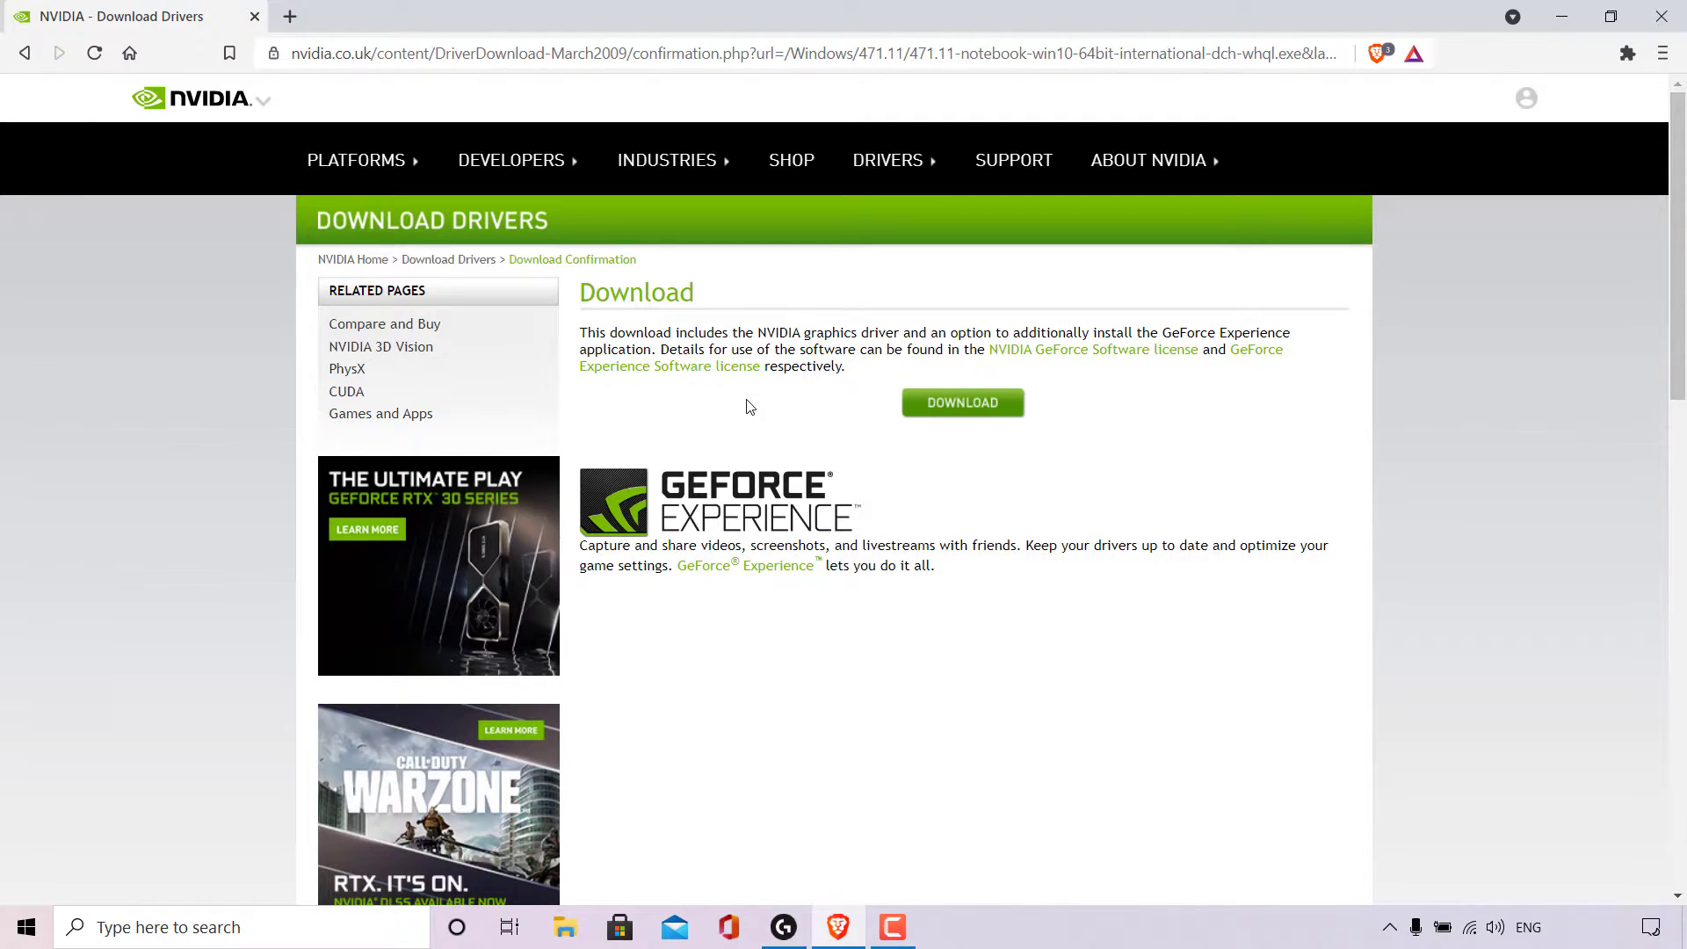
# Download the 471.11 notebook driver installer to Downloads and show it in File Explorer.
pyautogui.click(1007, 415)
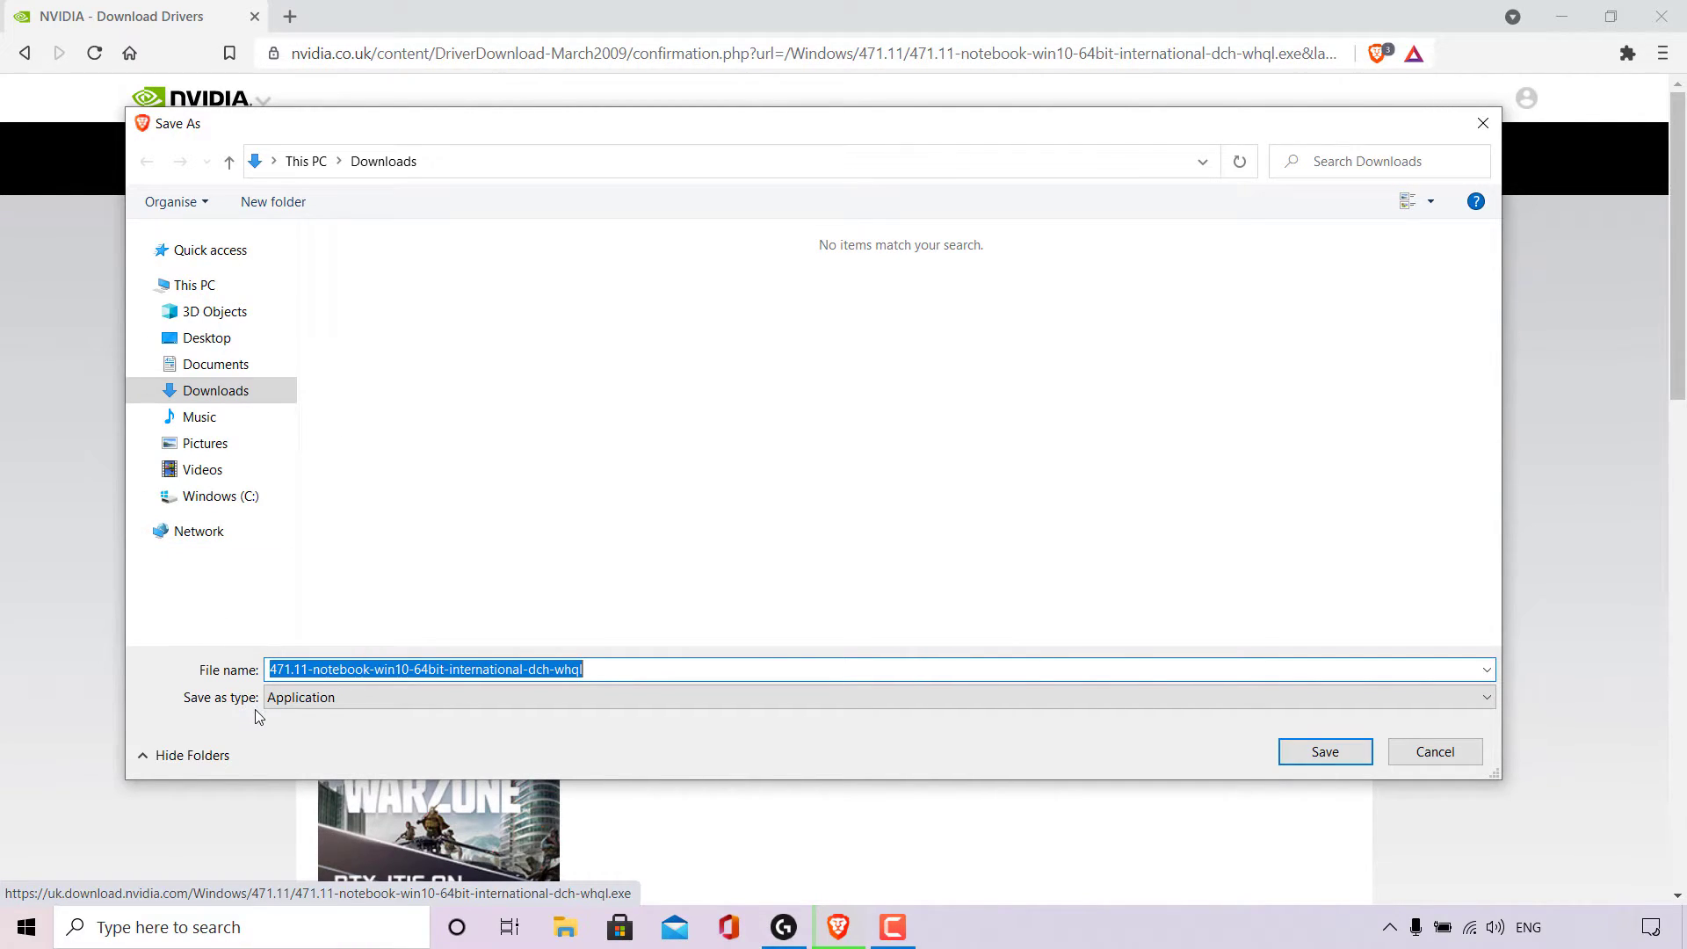
pyautogui.click(1288, 756)
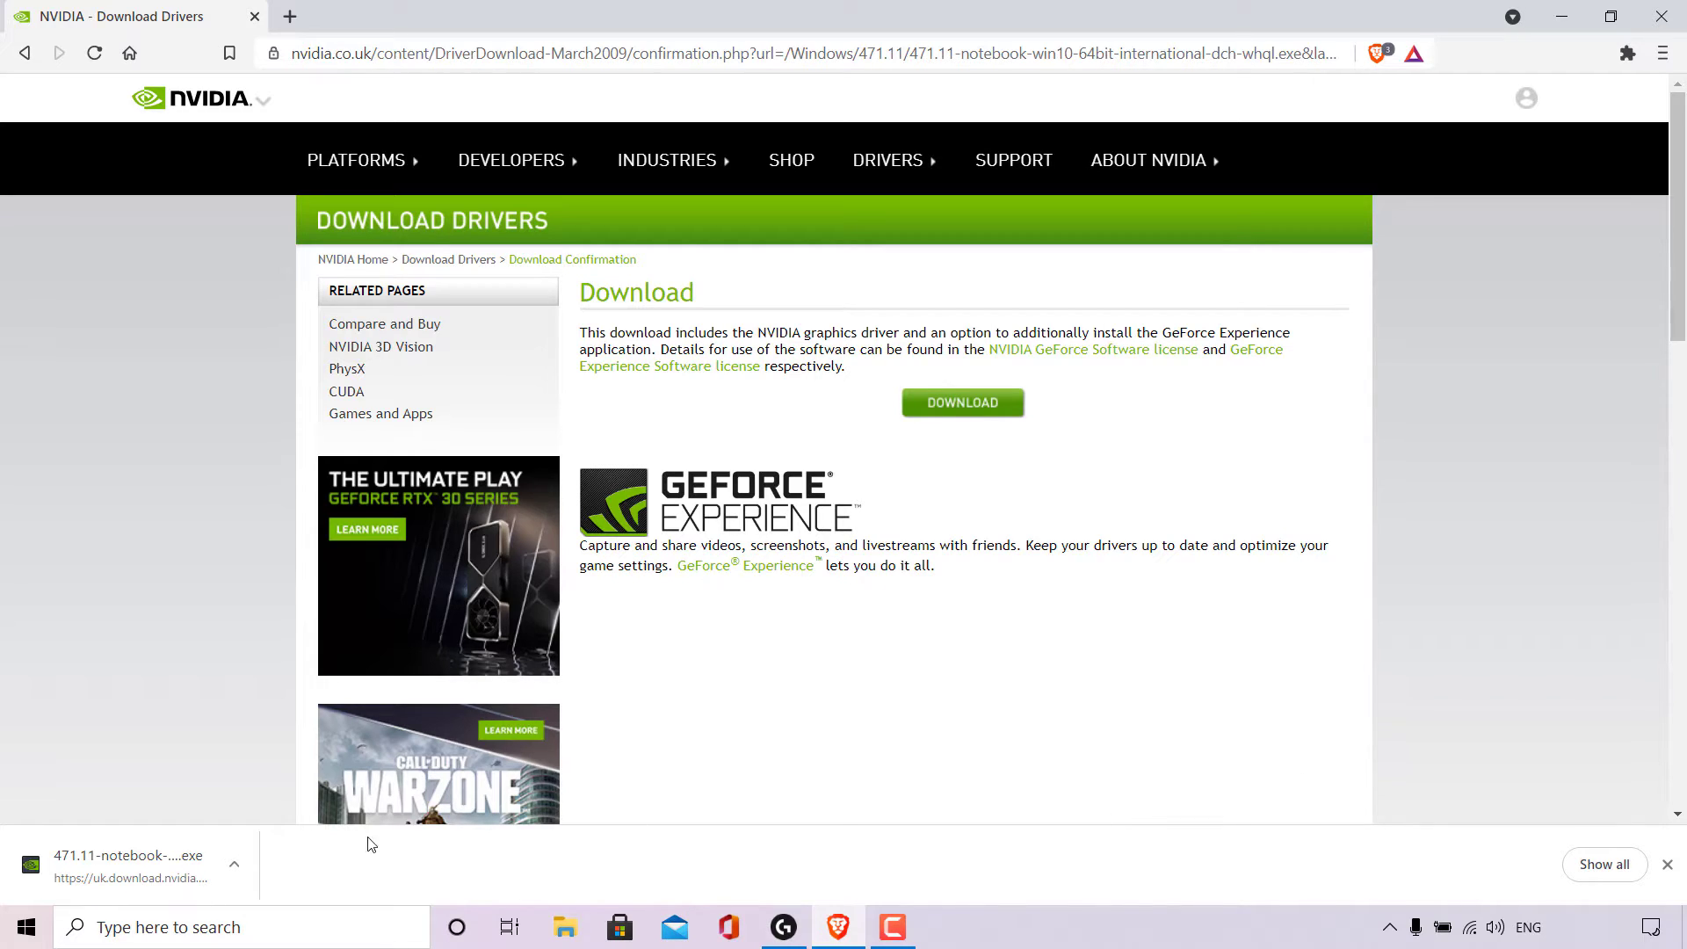
pyautogui.click(234, 865)
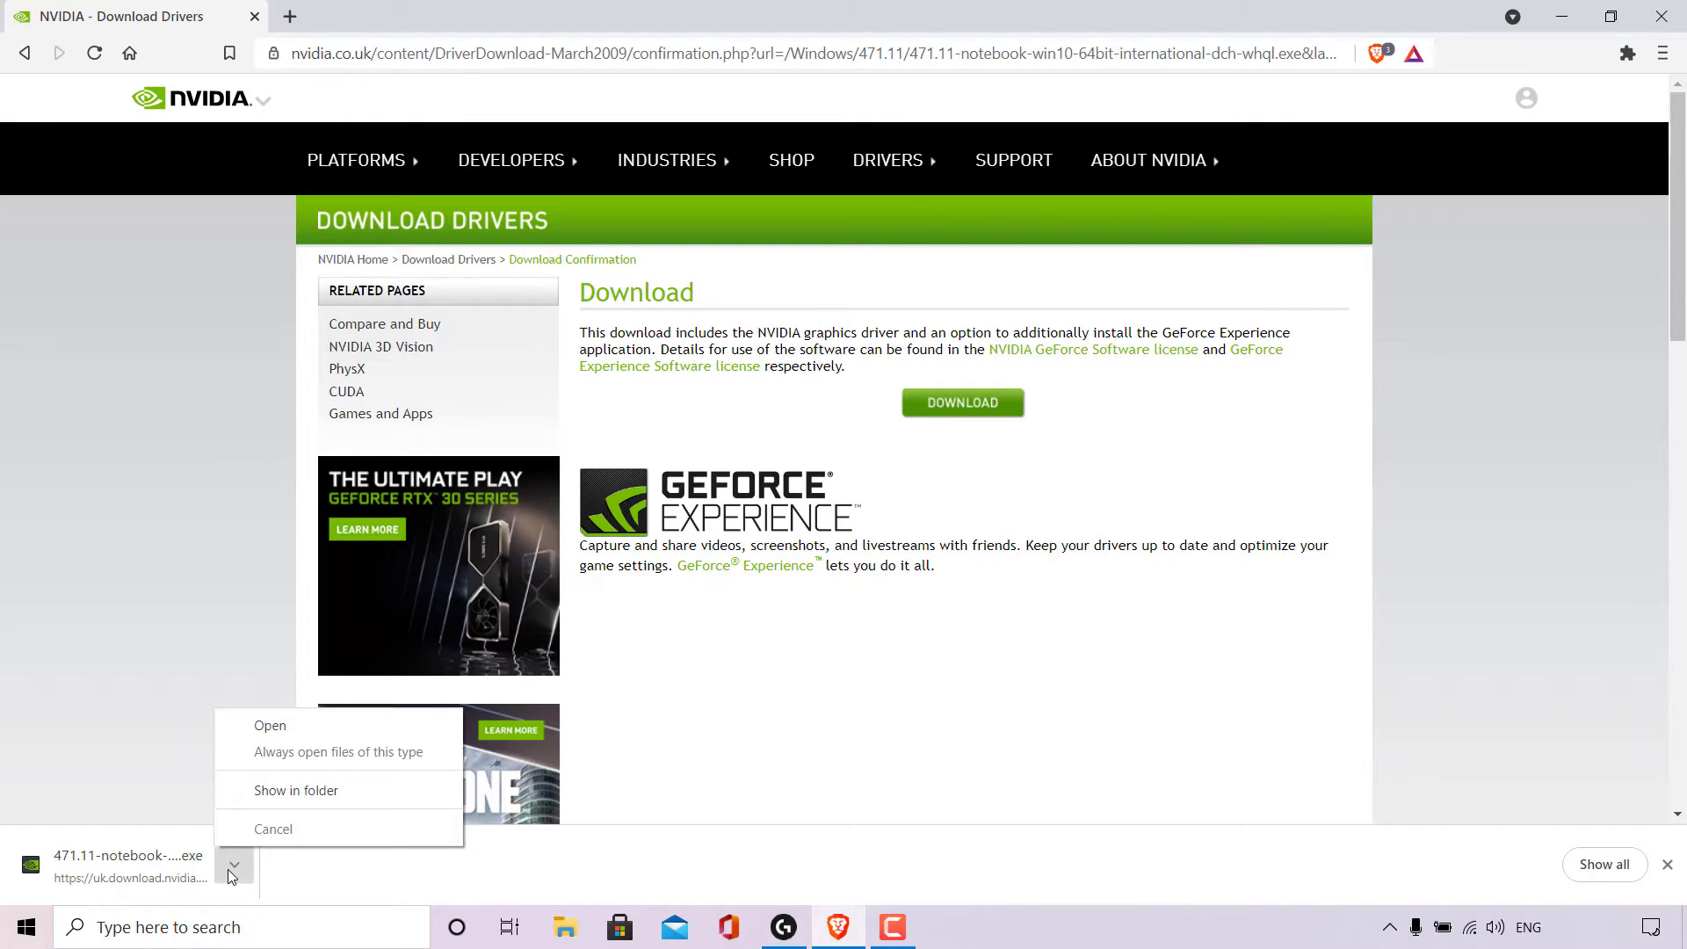
pyautogui.click(345, 792)
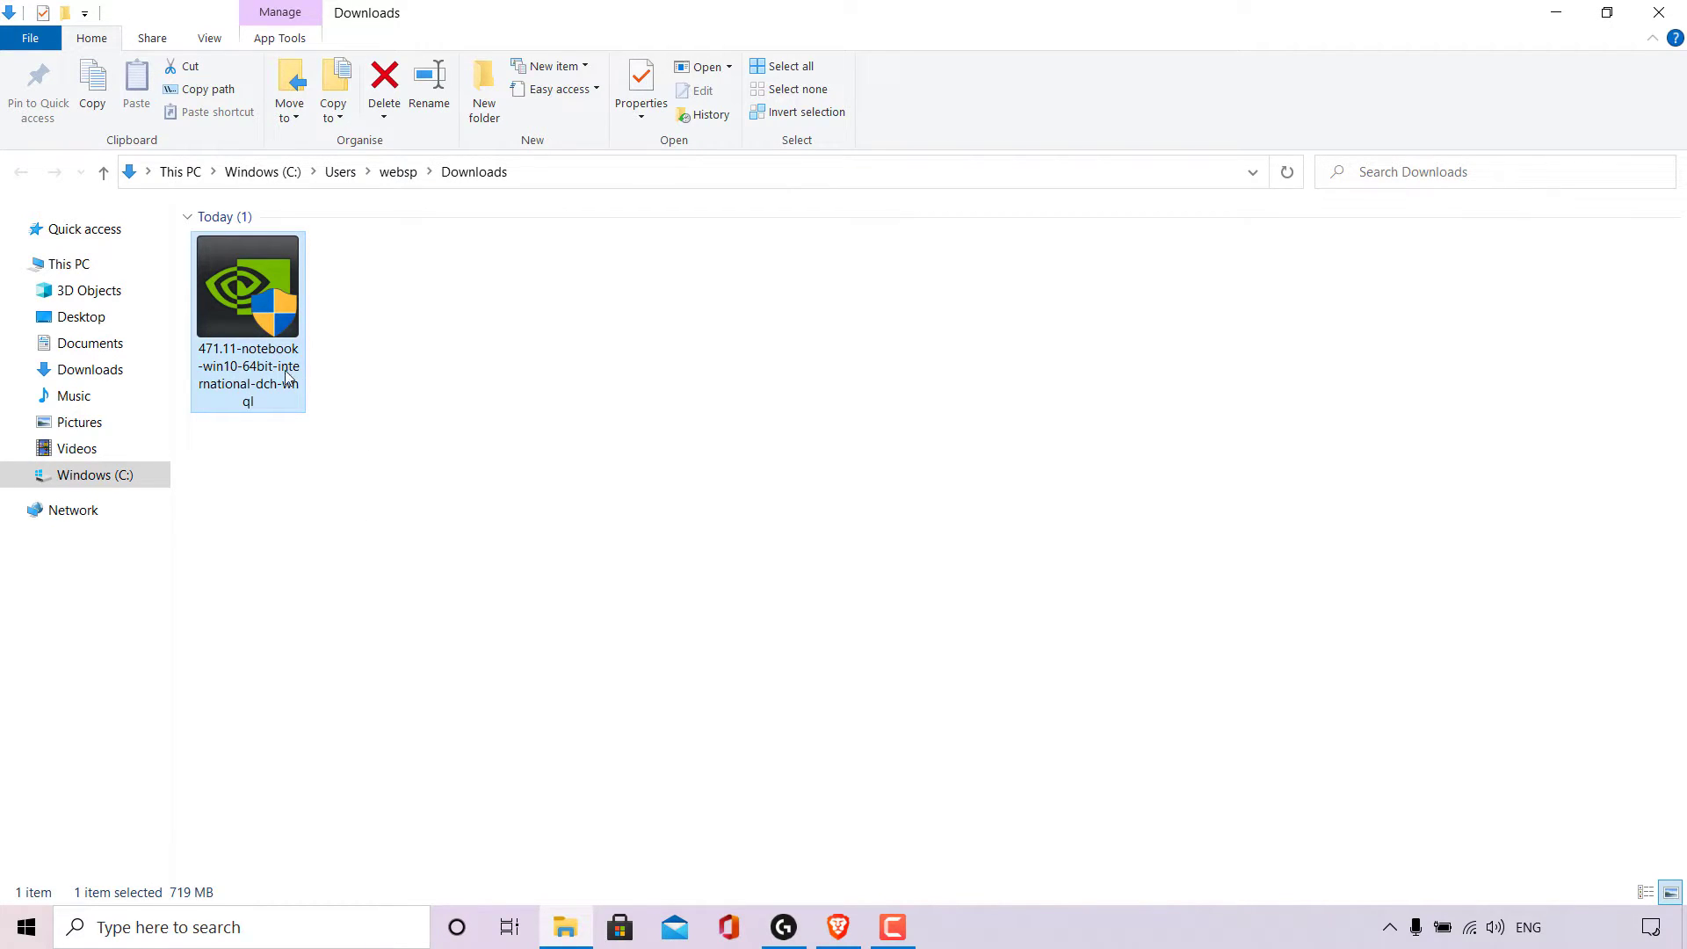
# Run the 471.11 driver installer and allow it through User Account Control.
pyautogui.doubleClick(287, 376)
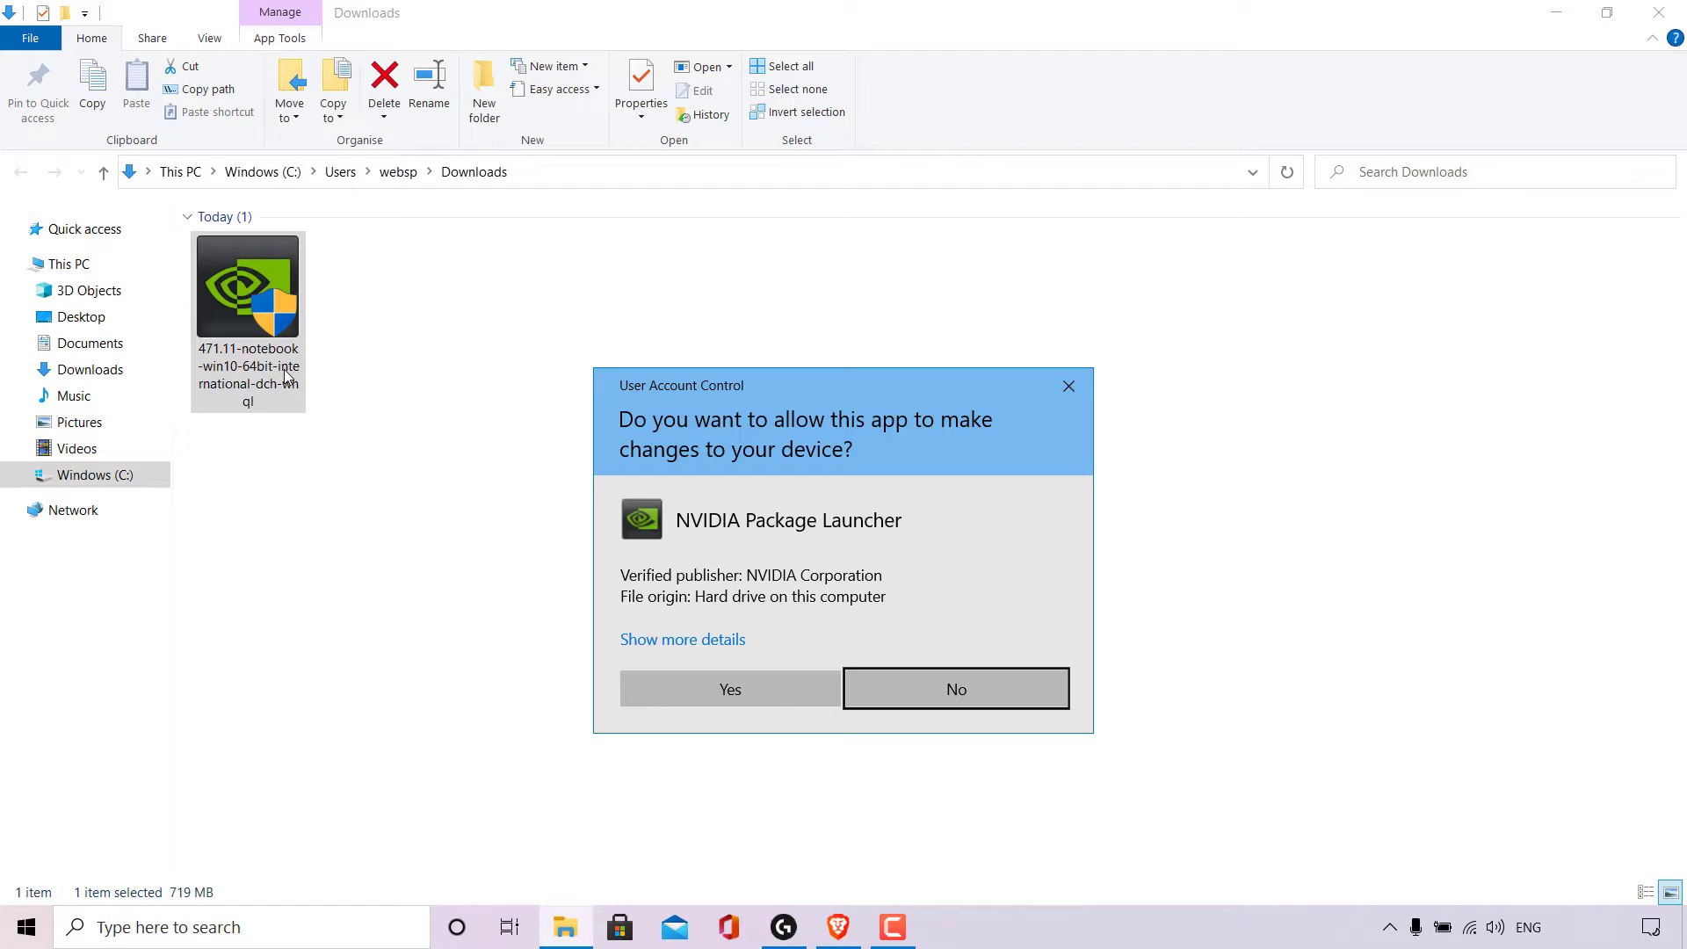
pyautogui.click(773, 698)
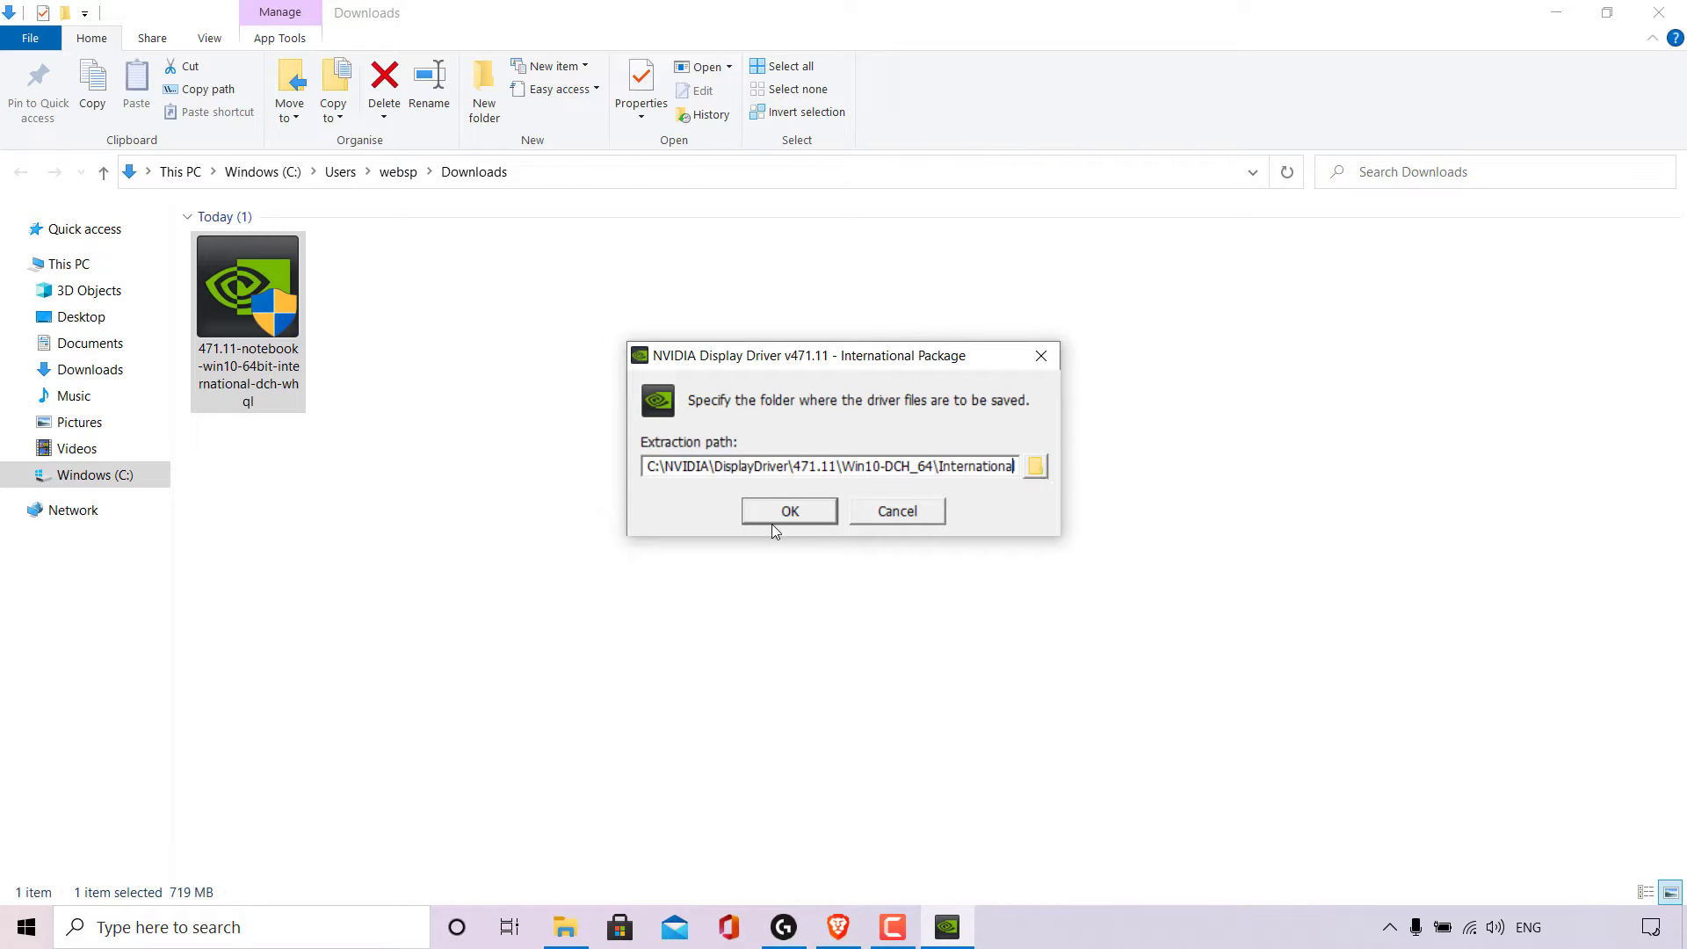
# Extract to the default folder, pick NVIDIA Graphics Driver only, and agree to the licence.
pyautogui.click(790, 511)
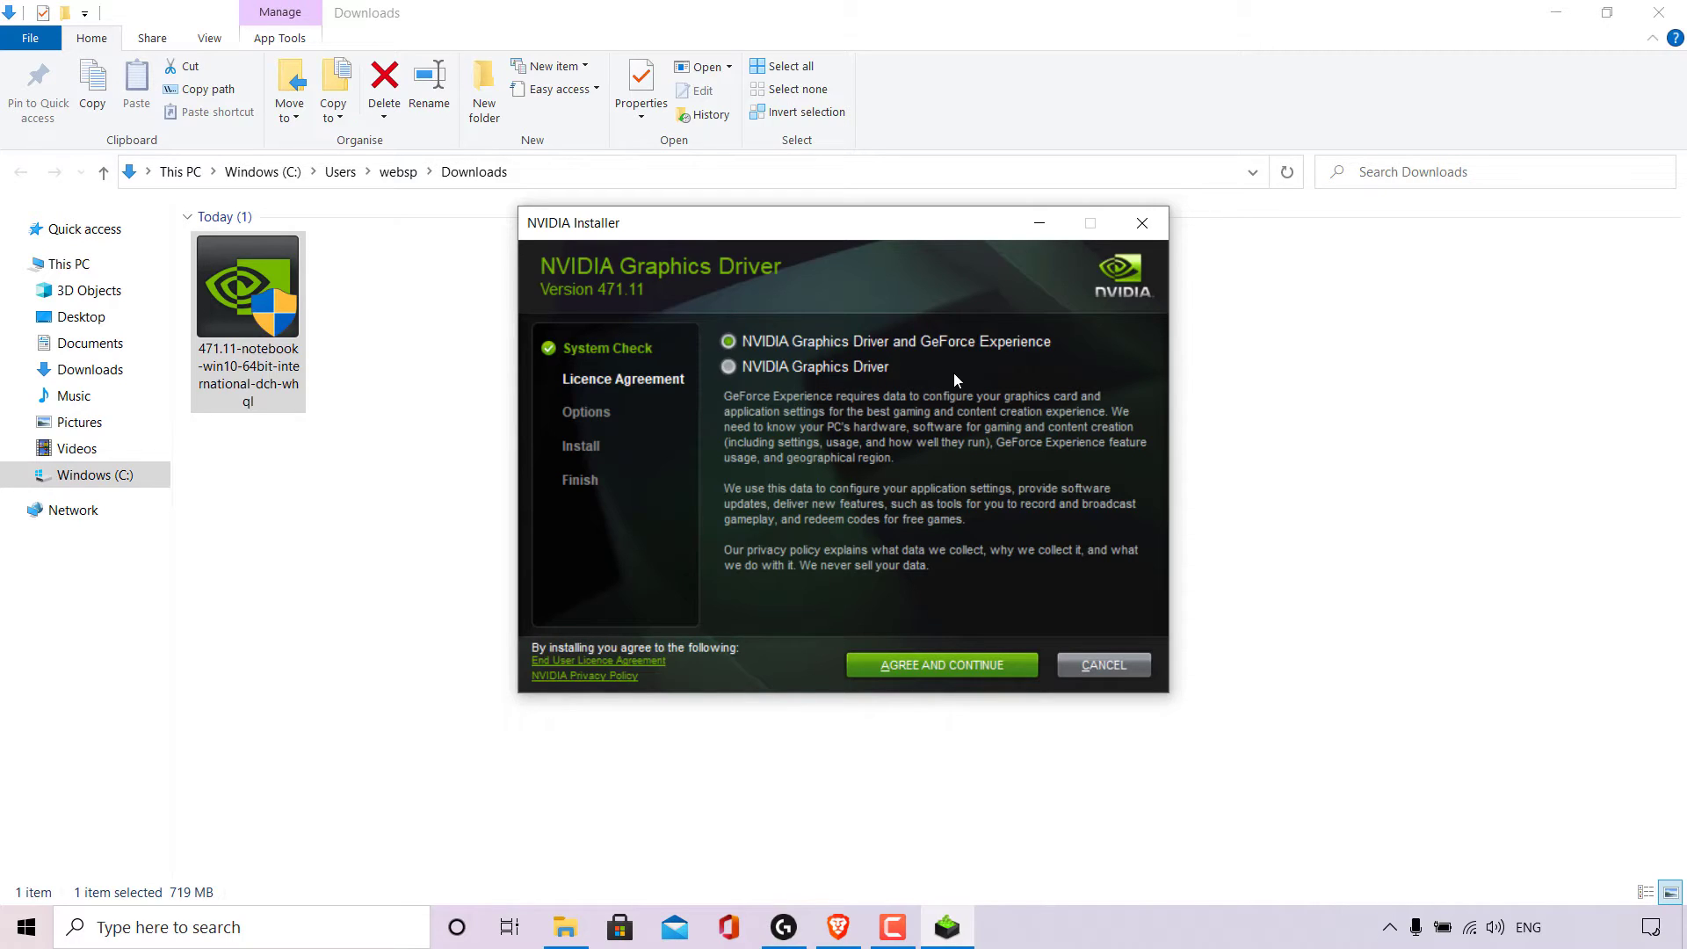
pyautogui.click(729, 367)
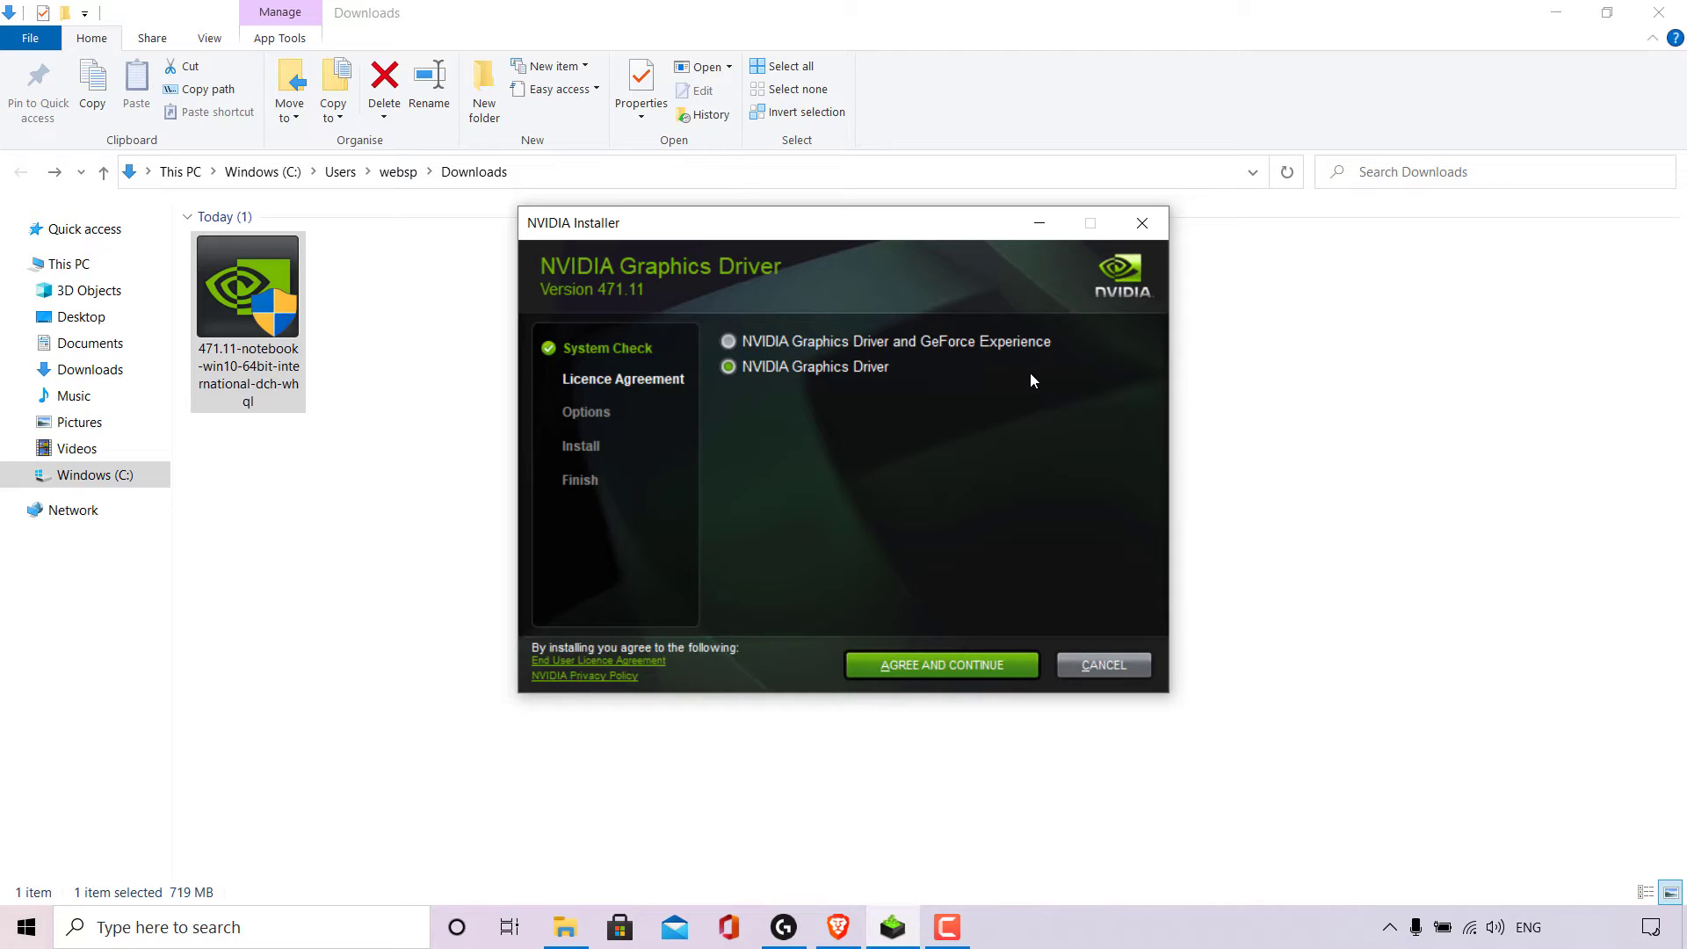
pyautogui.click(987, 665)
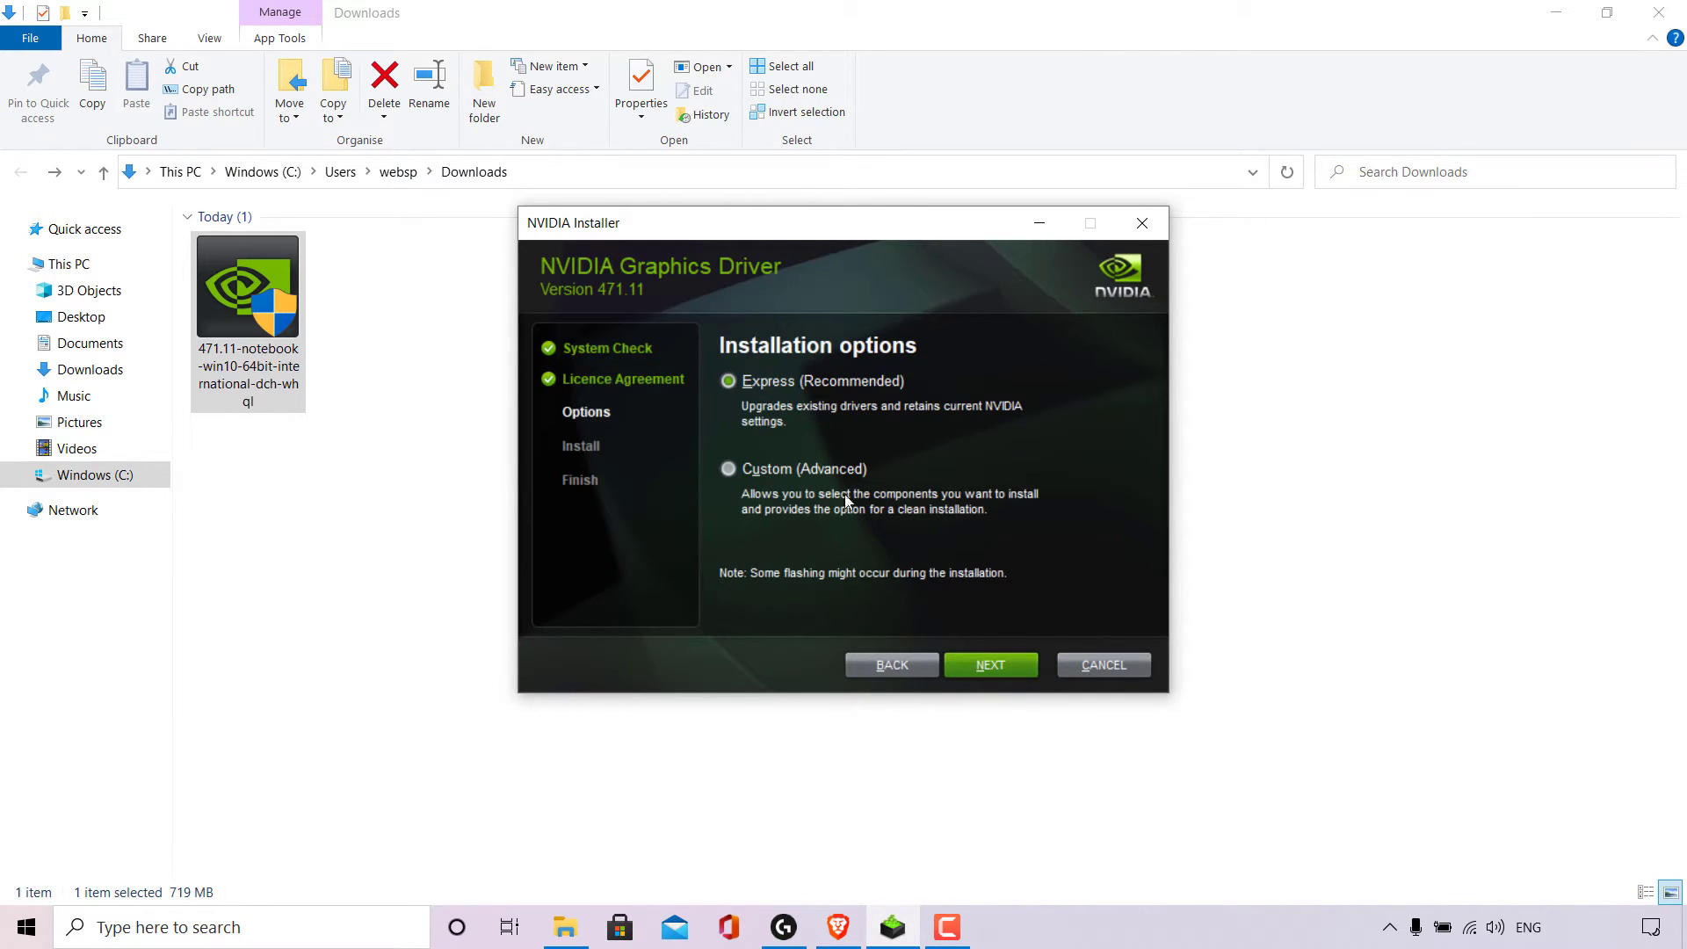
# Choose Custom (Advanced) install and review components, leaving GeForce Experience out and clean install unchecked.
pyautogui.click(728, 468)
pyautogui.click(1004, 669)
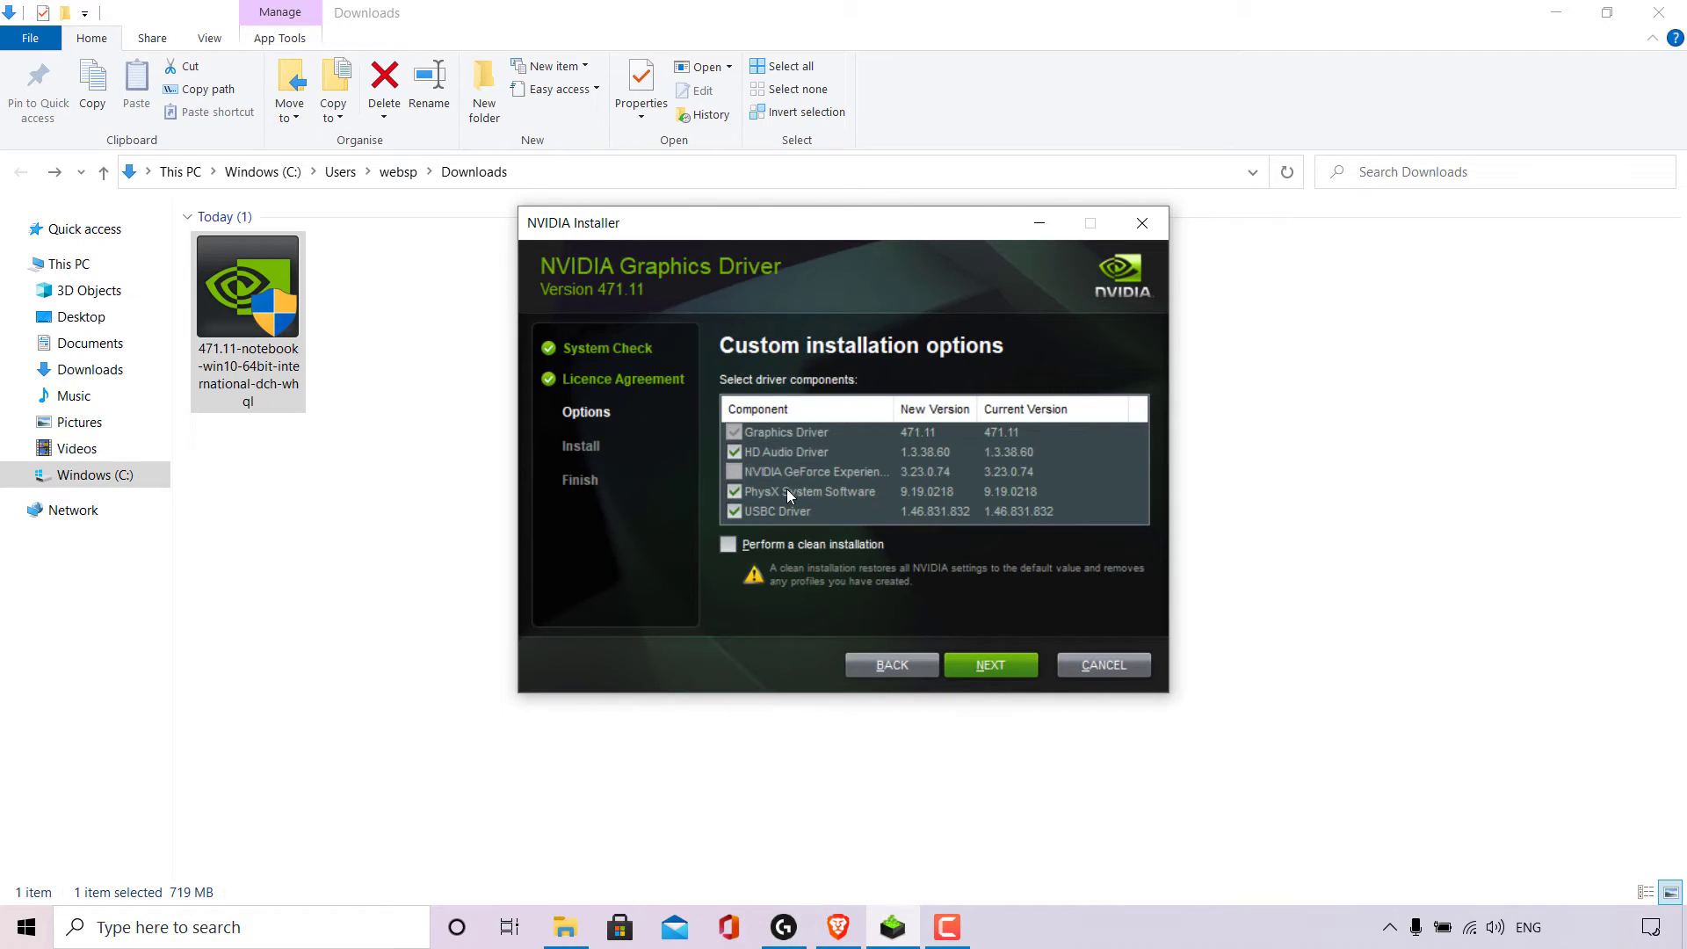
pyautogui.moveTo(893, 409); pyautogui.dragTo(975, 413)
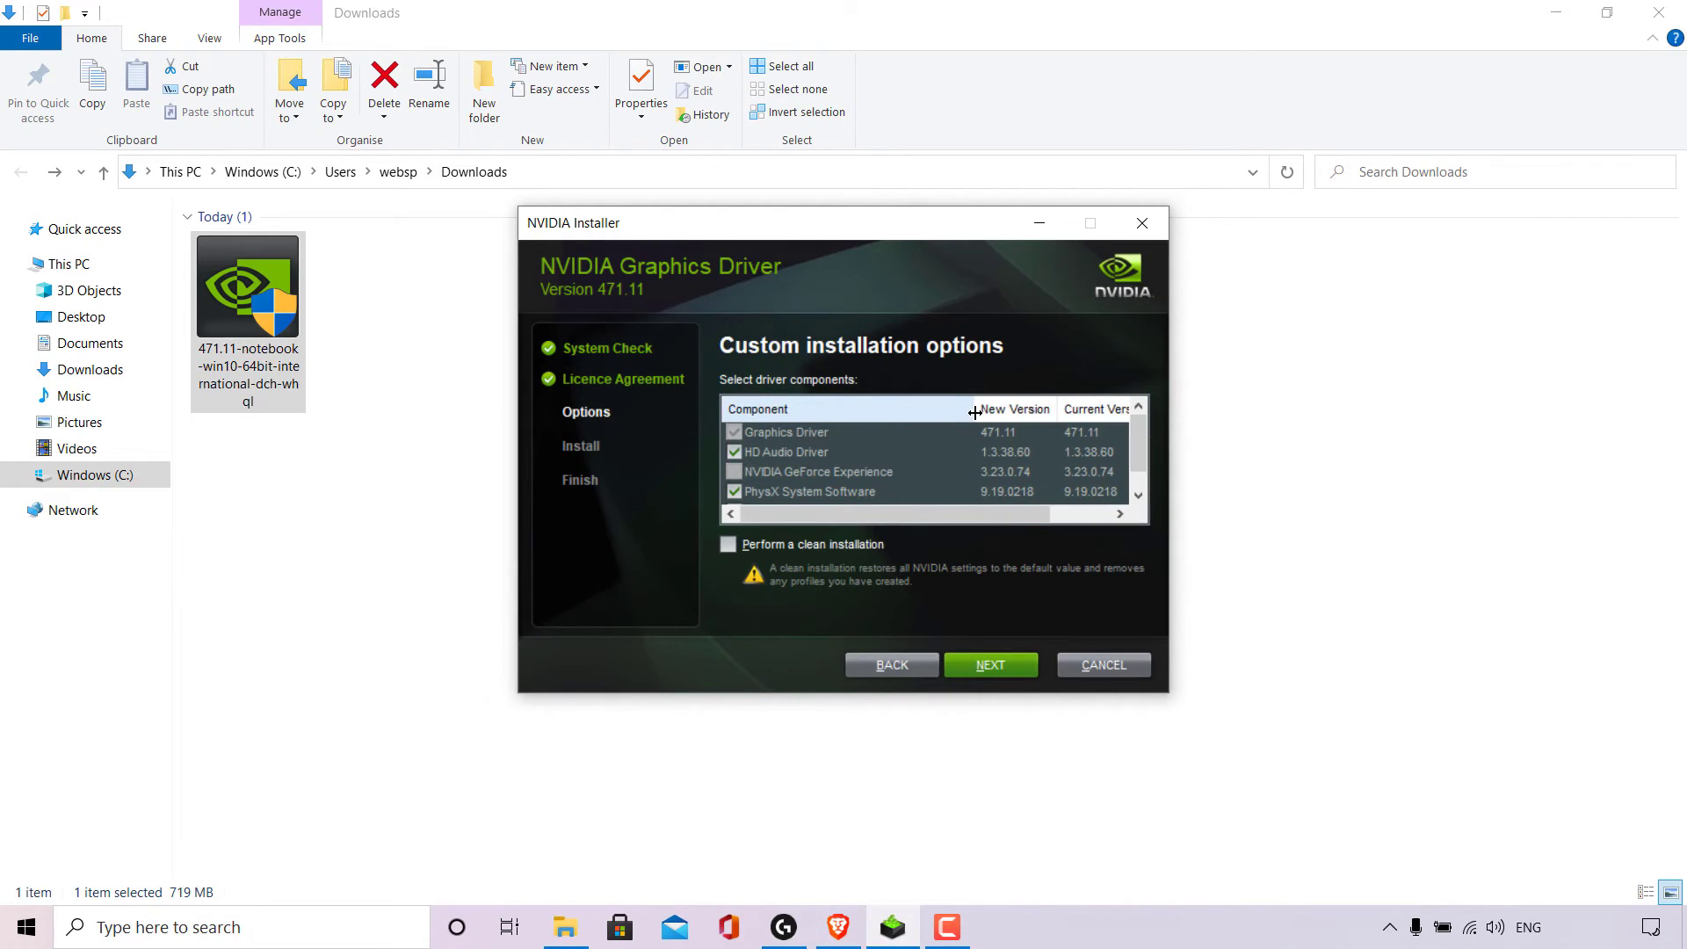
pyautogui.click(1137, 494)
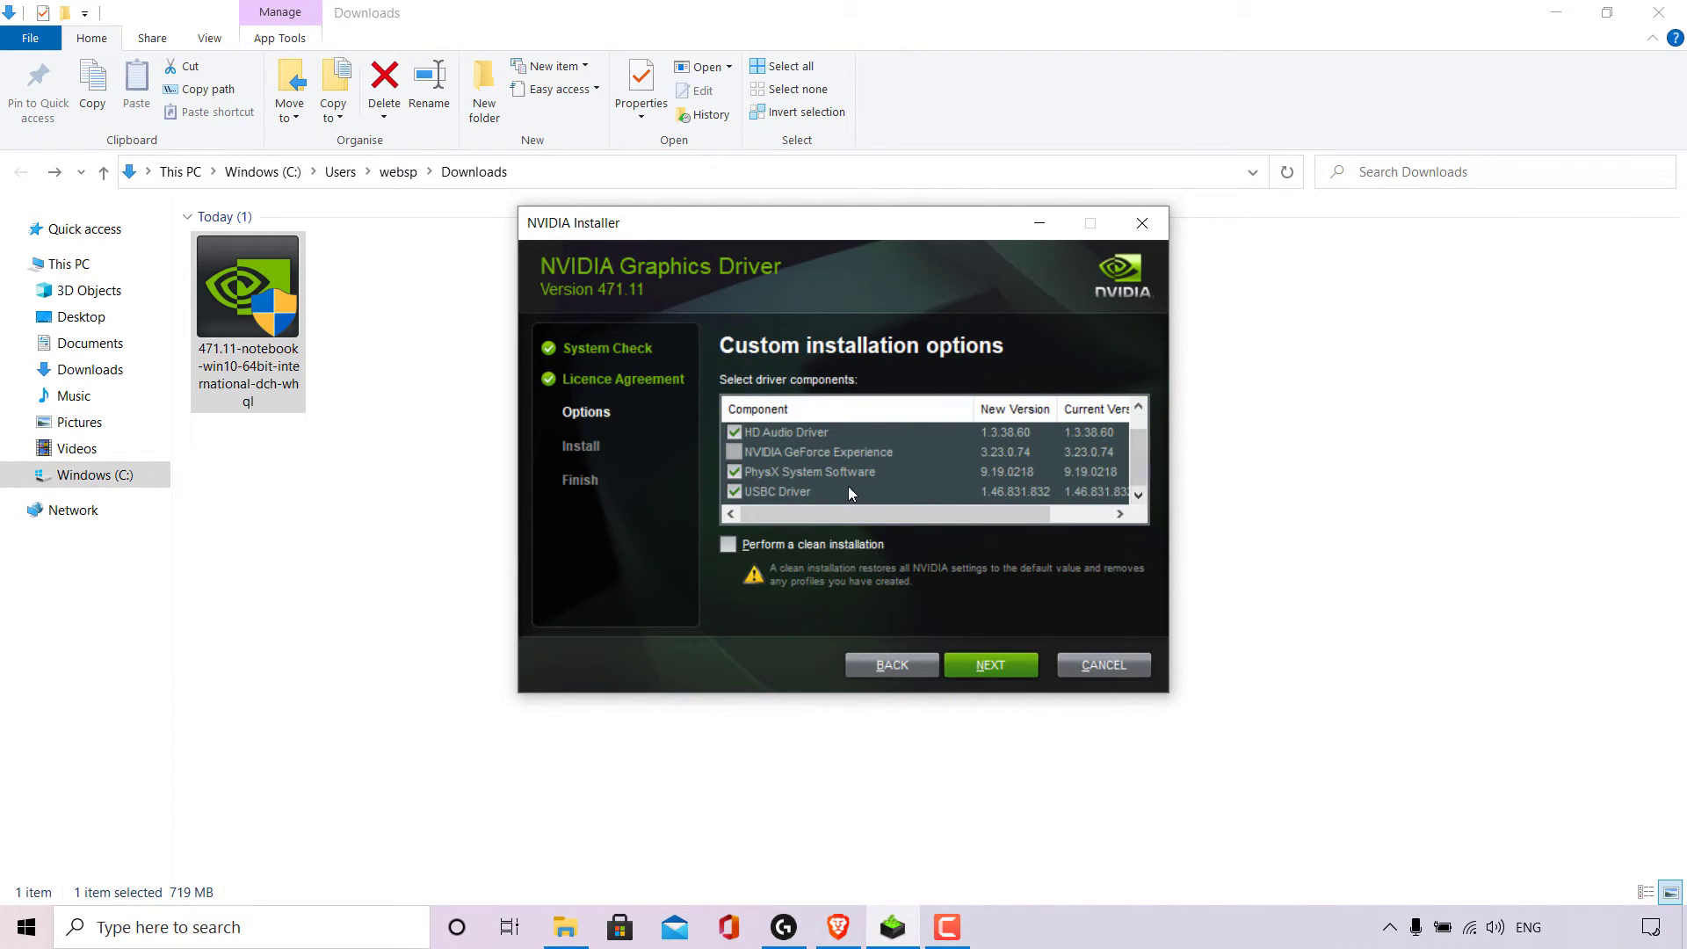
pyautogui.click(734, 493)
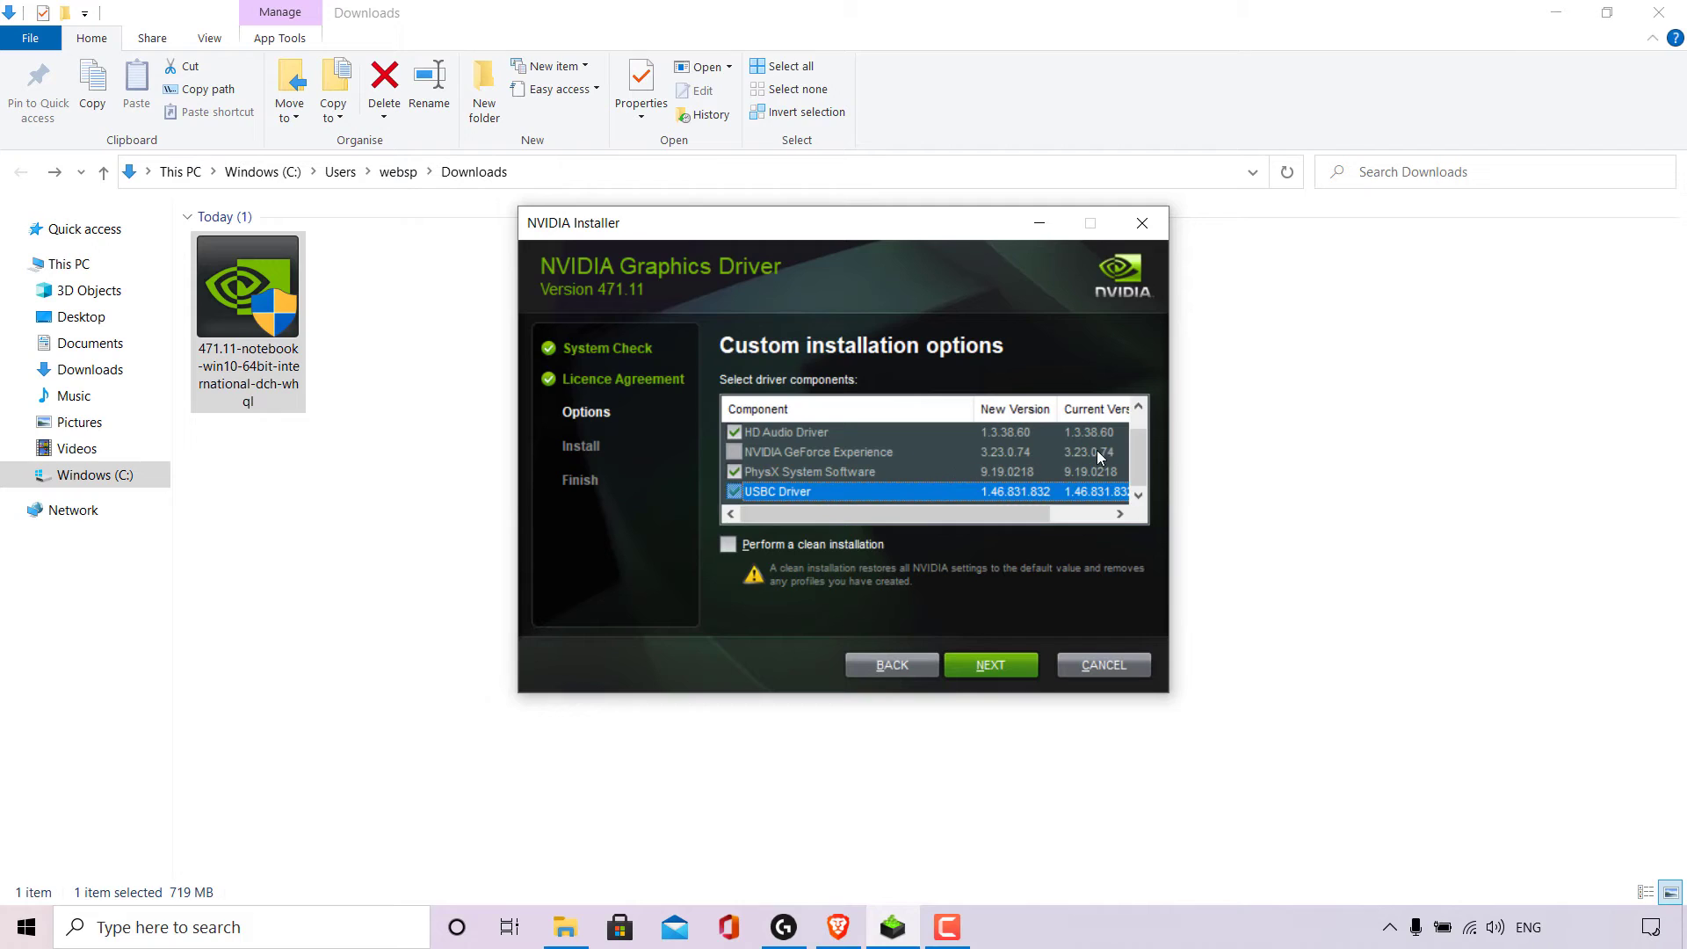
pyautogui.moveTo(1140, 455); pyautogui.dragTo(756, 459)
# Install the selected 471.11 driver components and close the installer when it finishes.
pyautogui.click(1023, 666)
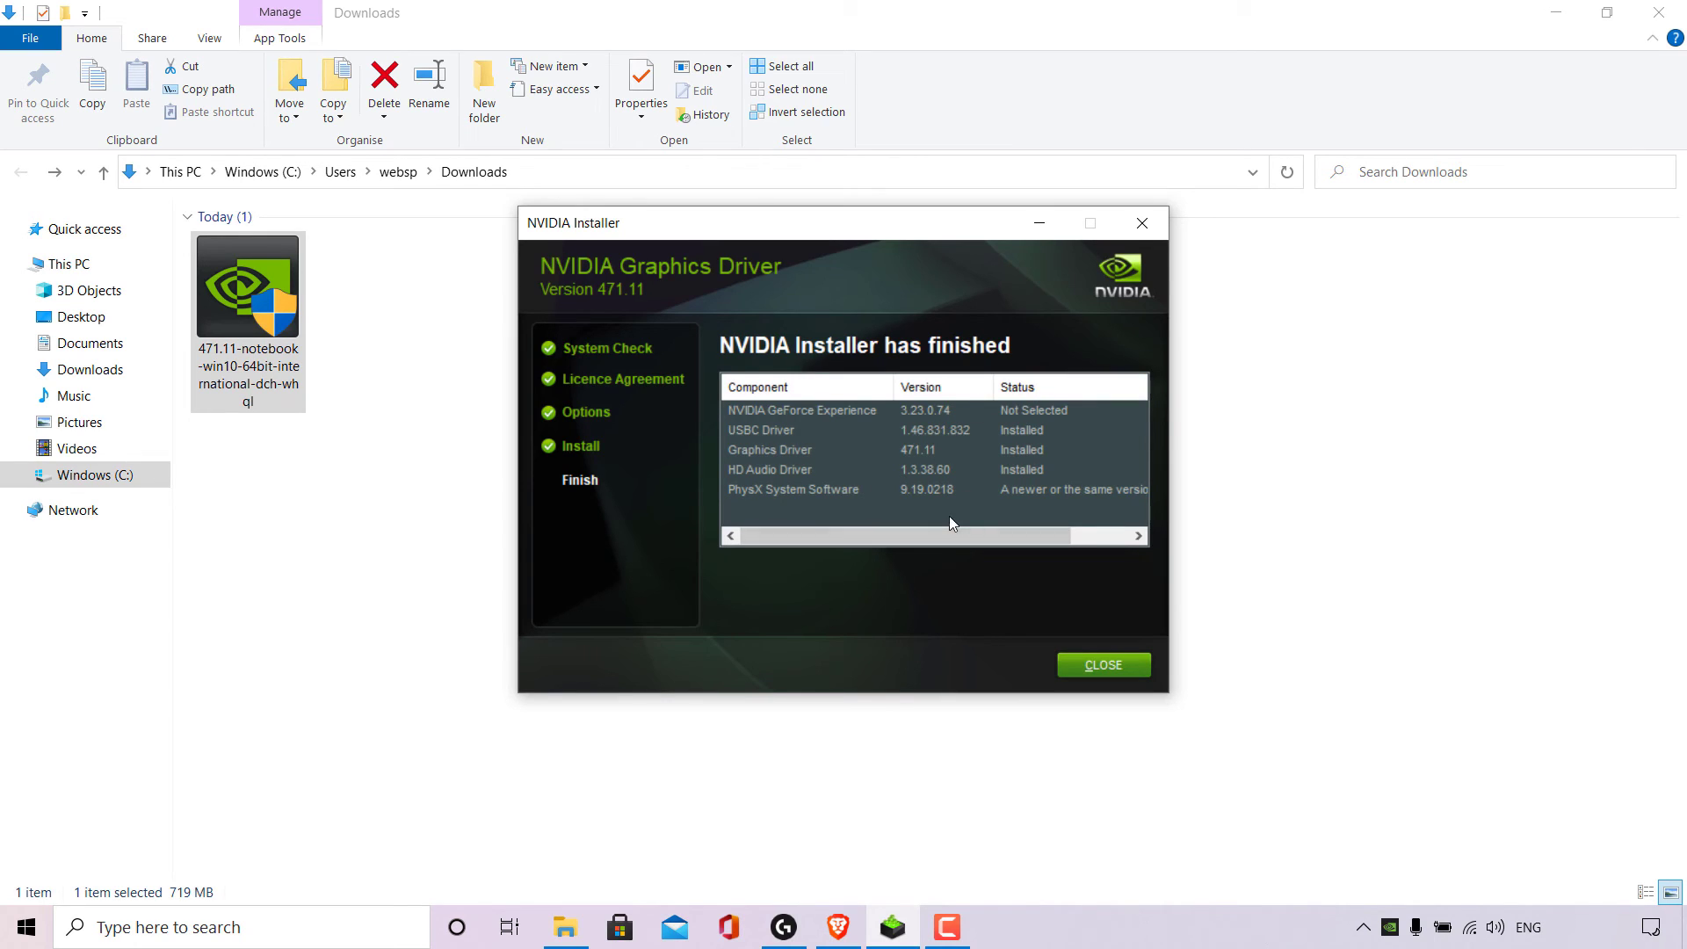
pyautogui.click(1121, 667)
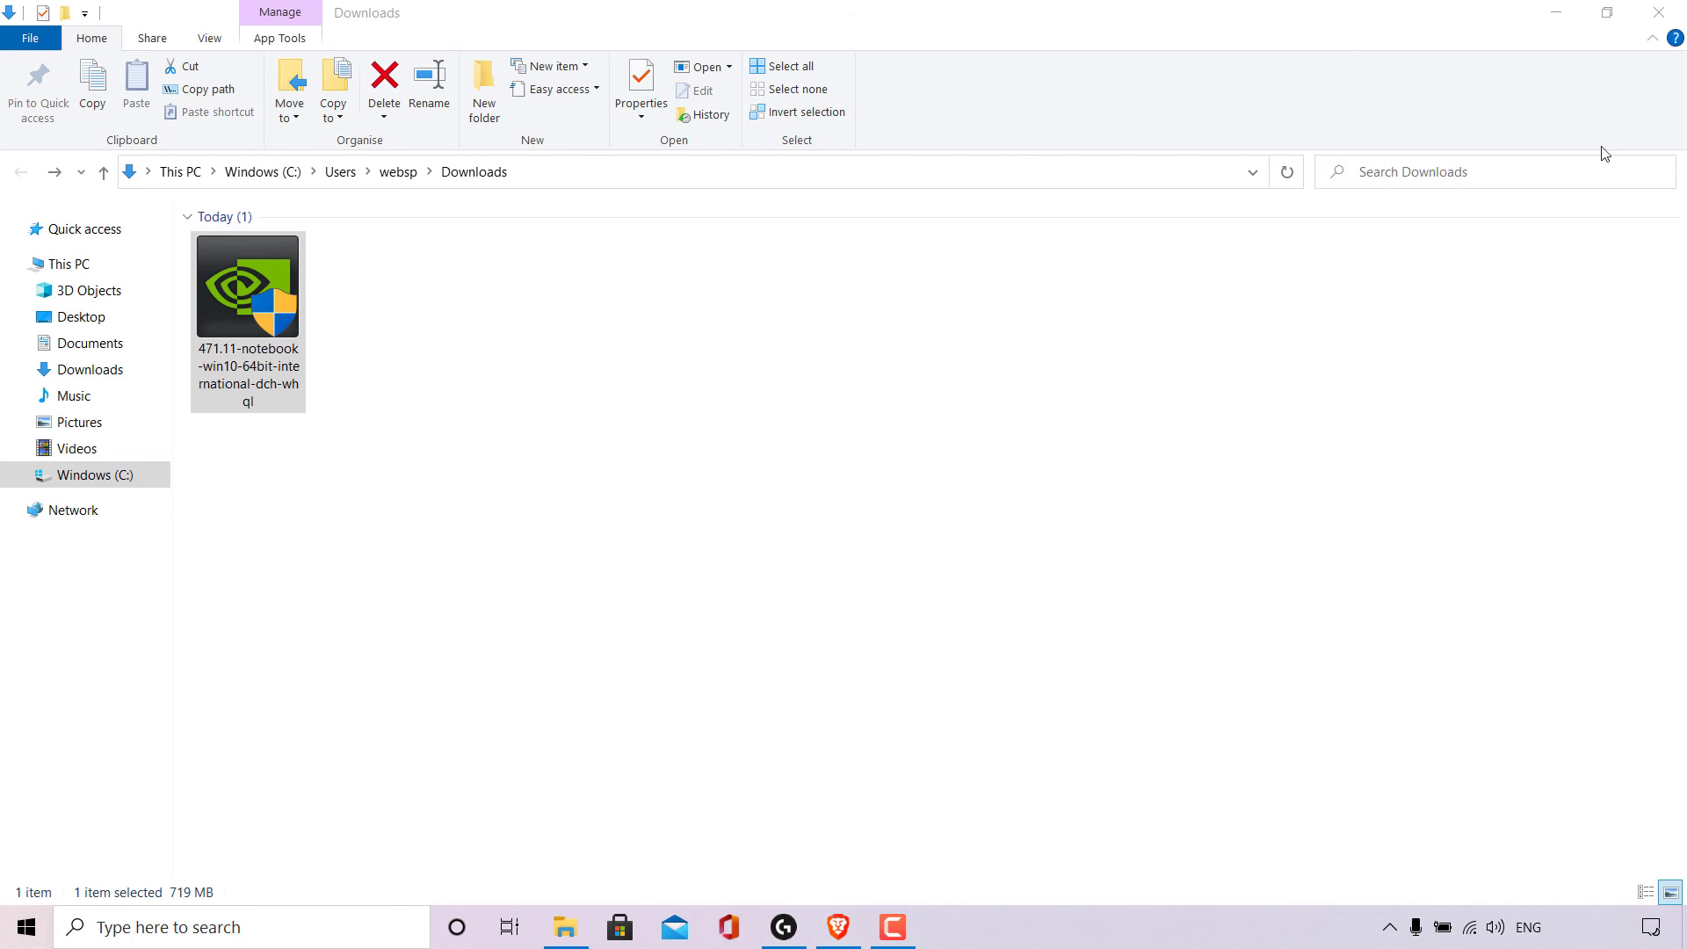
# Close the Downloads folder window to bring back the 471.11 confirmation page in Brave.
pyautogui.click(1658, 13)
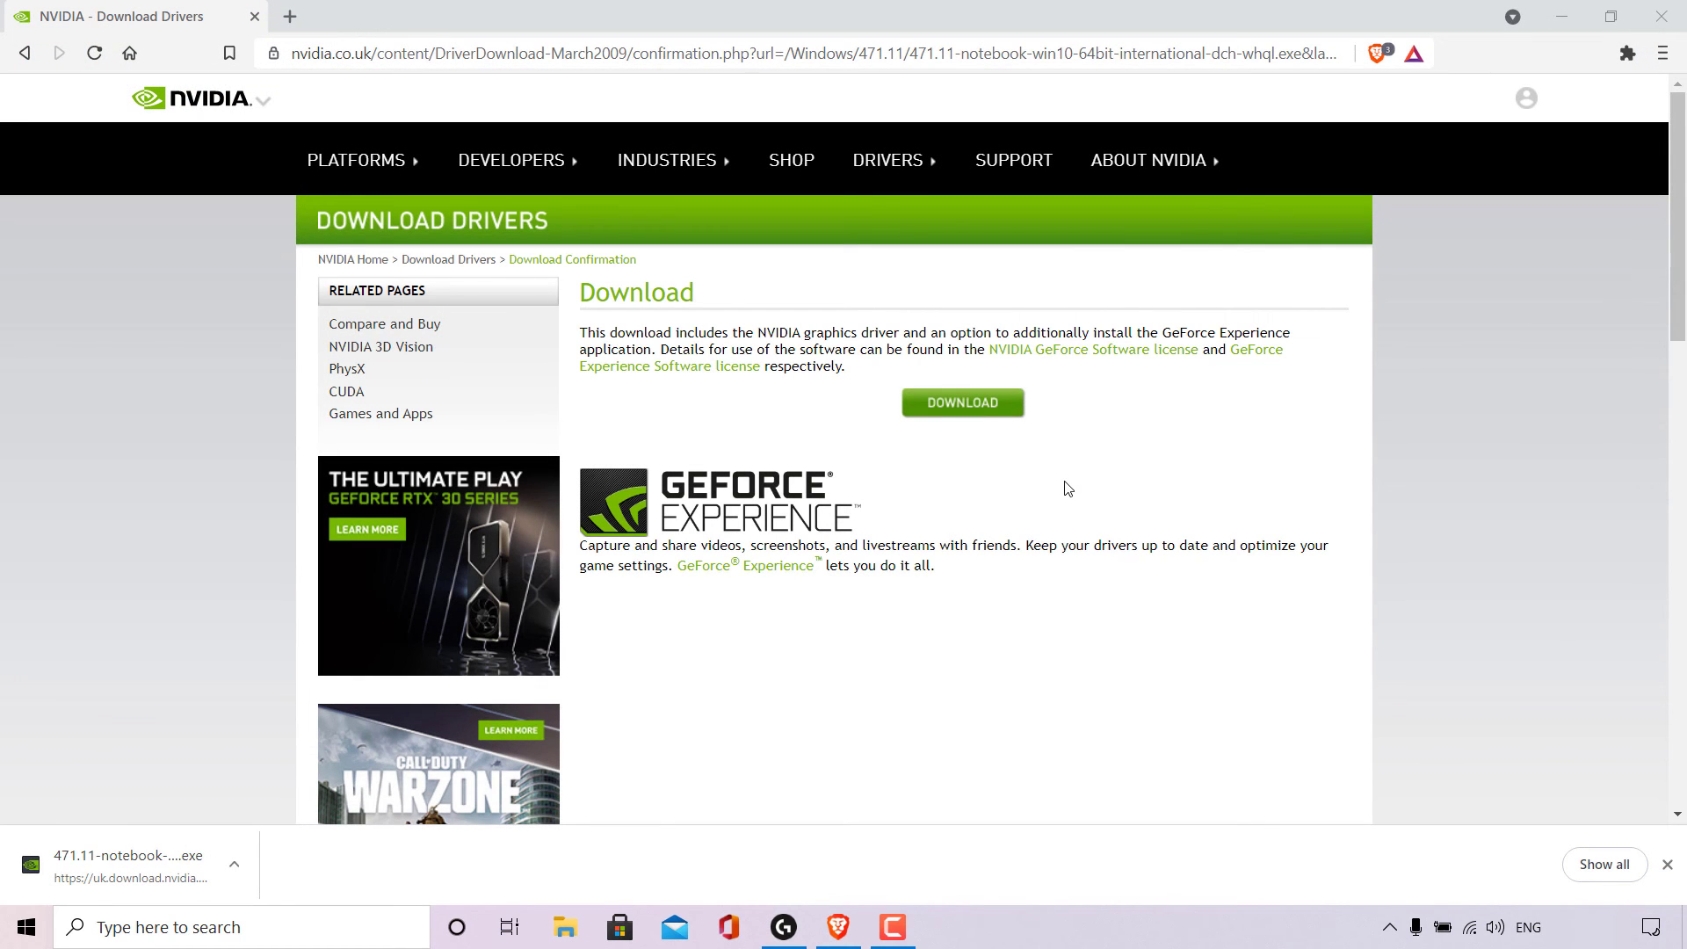